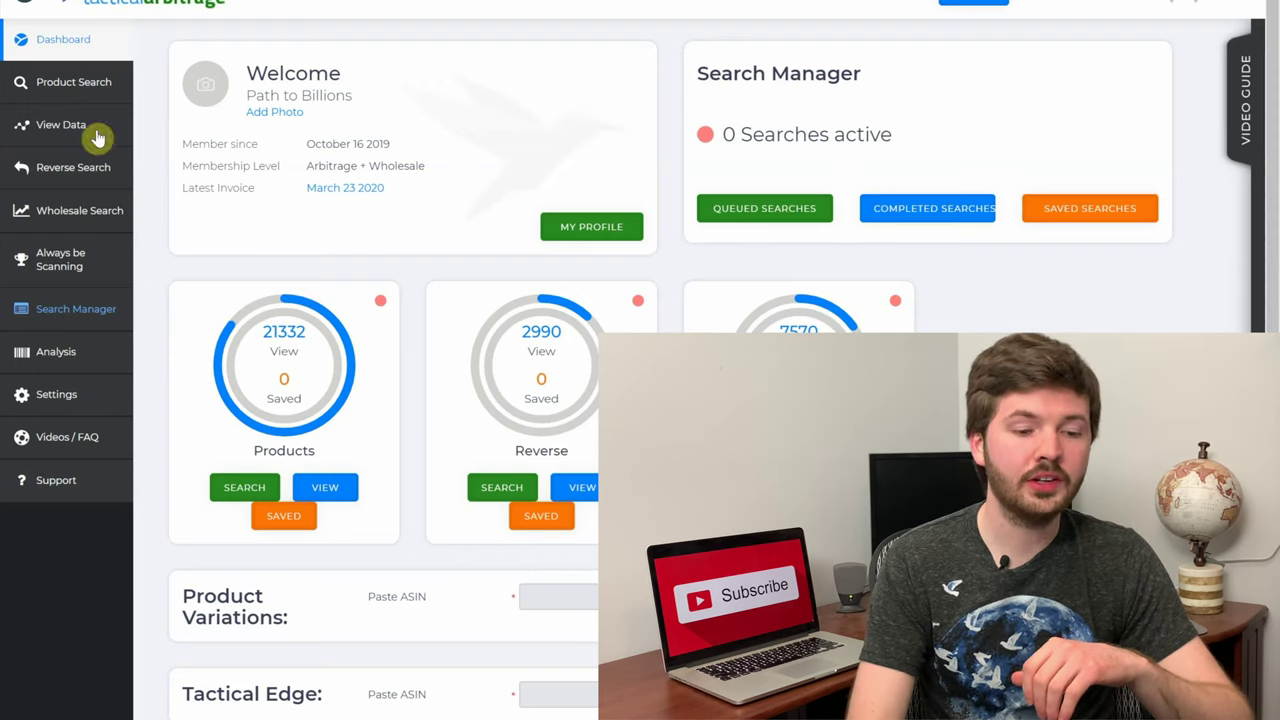
Open the data of the completed Target-to-Amazon product search from the search manager
{"action": "left_click", "coordinate": [106, 330]}
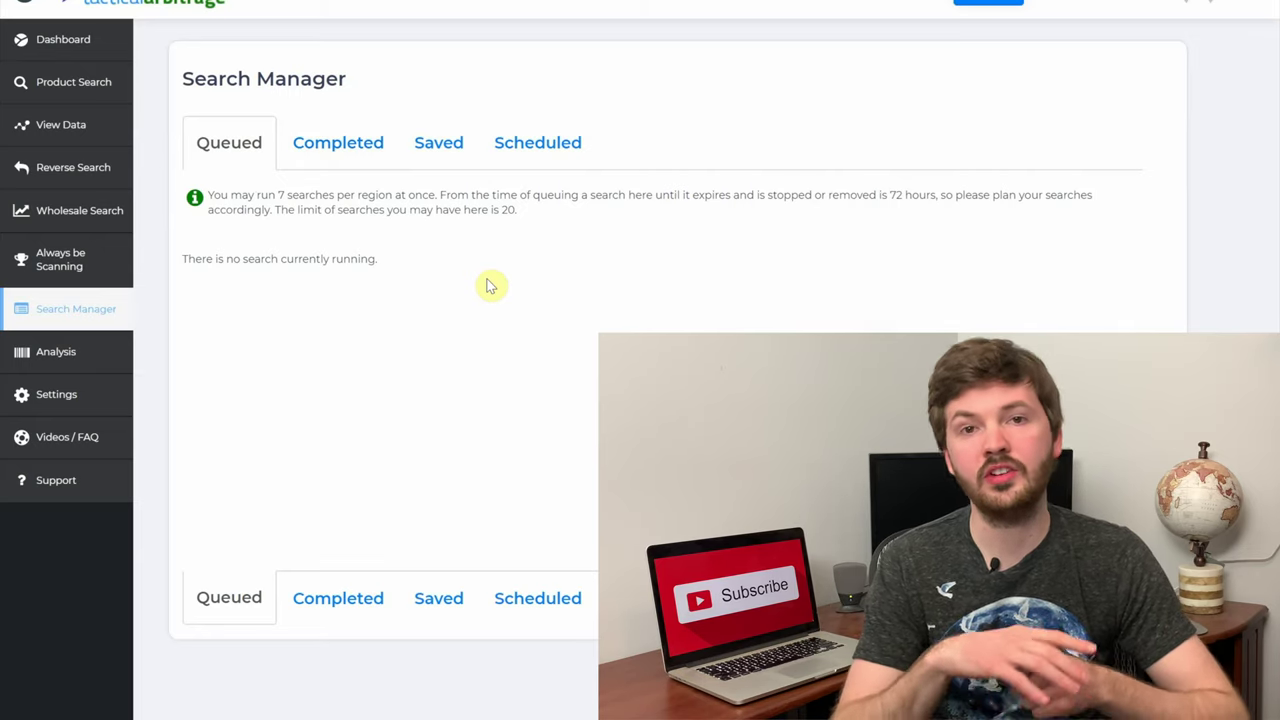
{"action": "left_click", "coordinate": [334, 148]}
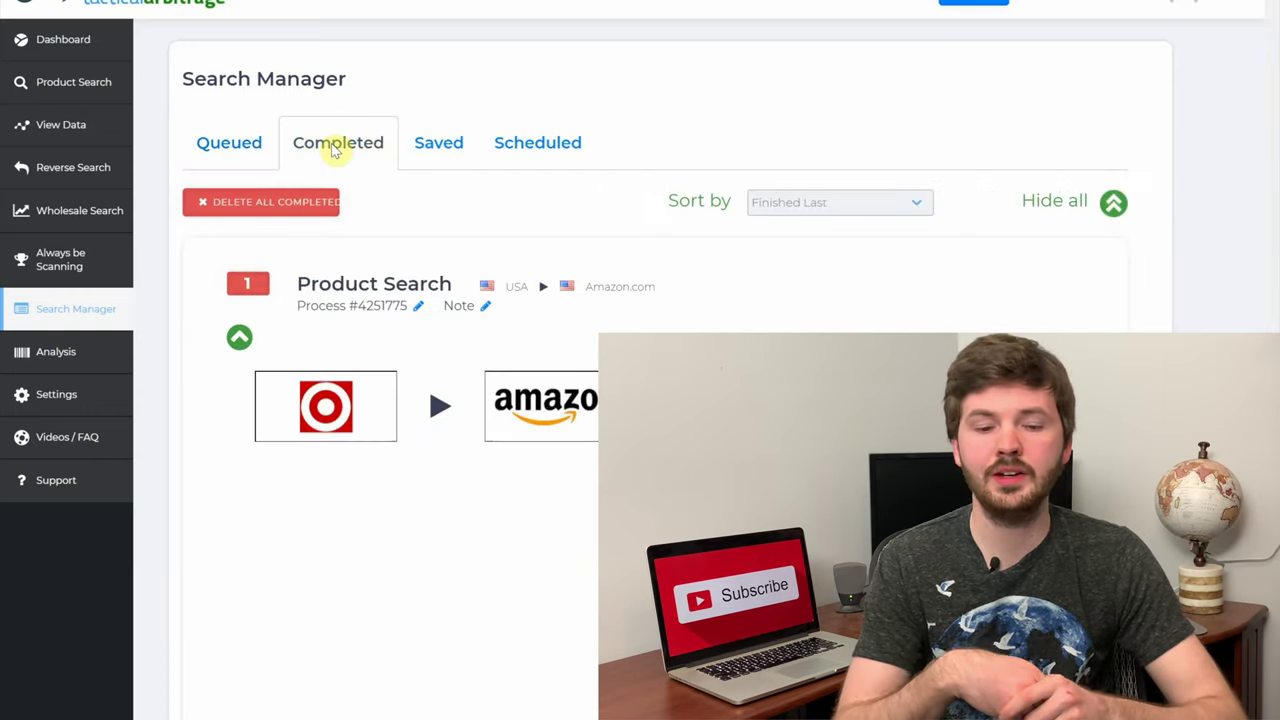
{"action": "scroll", "coordinate": [600, 320], "scroll_direction": "down", "scroll_amount": 1}
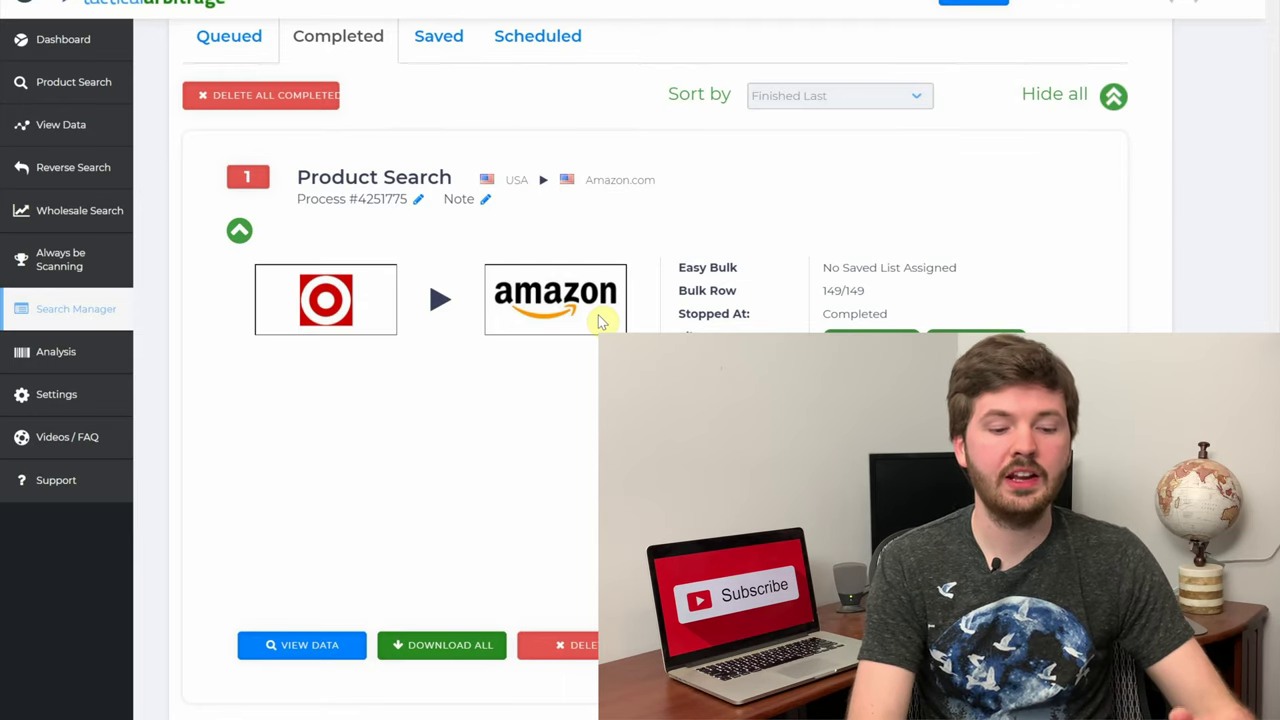
{"action": "left_click", "coordinate": [322, 644]}
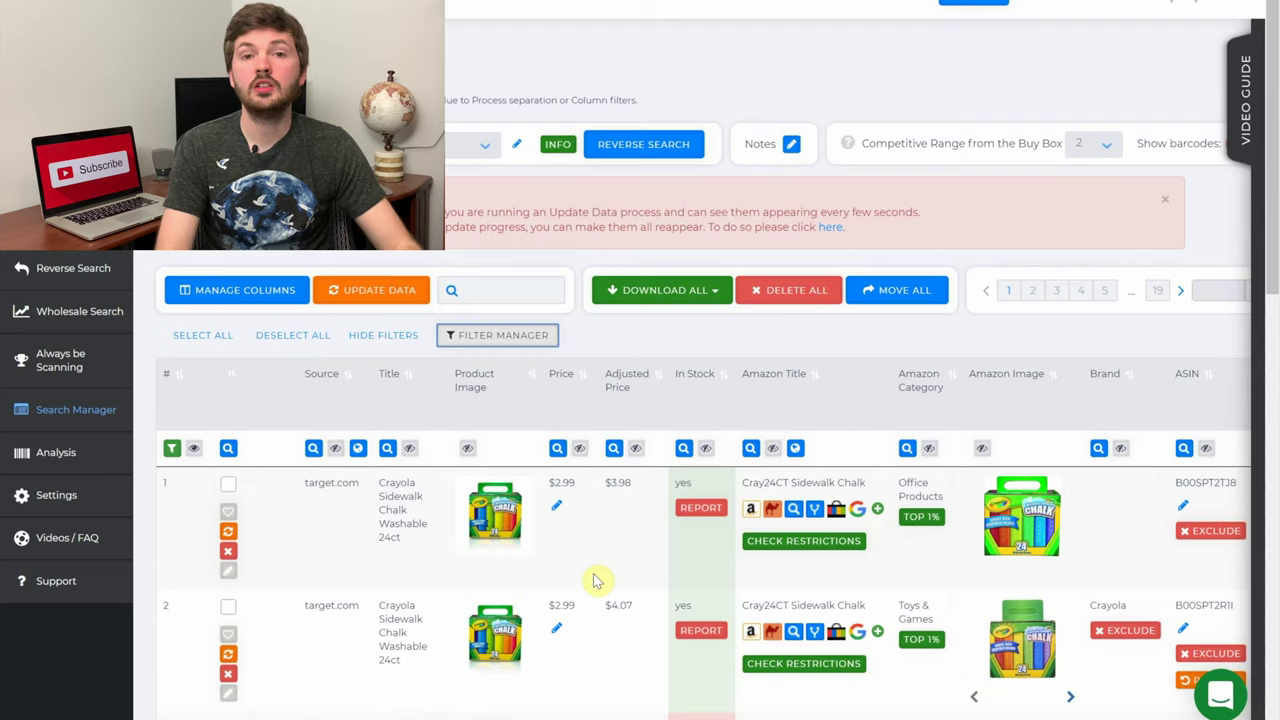
Examine the Target-to-Amazon matches across all columns, including source price, stock status, buy box price, gross profit, ROI and sales rank
{"action": "scroll", "coordinate": [593, 580], "scroll_direction": "down", "scroll_amount": 3}
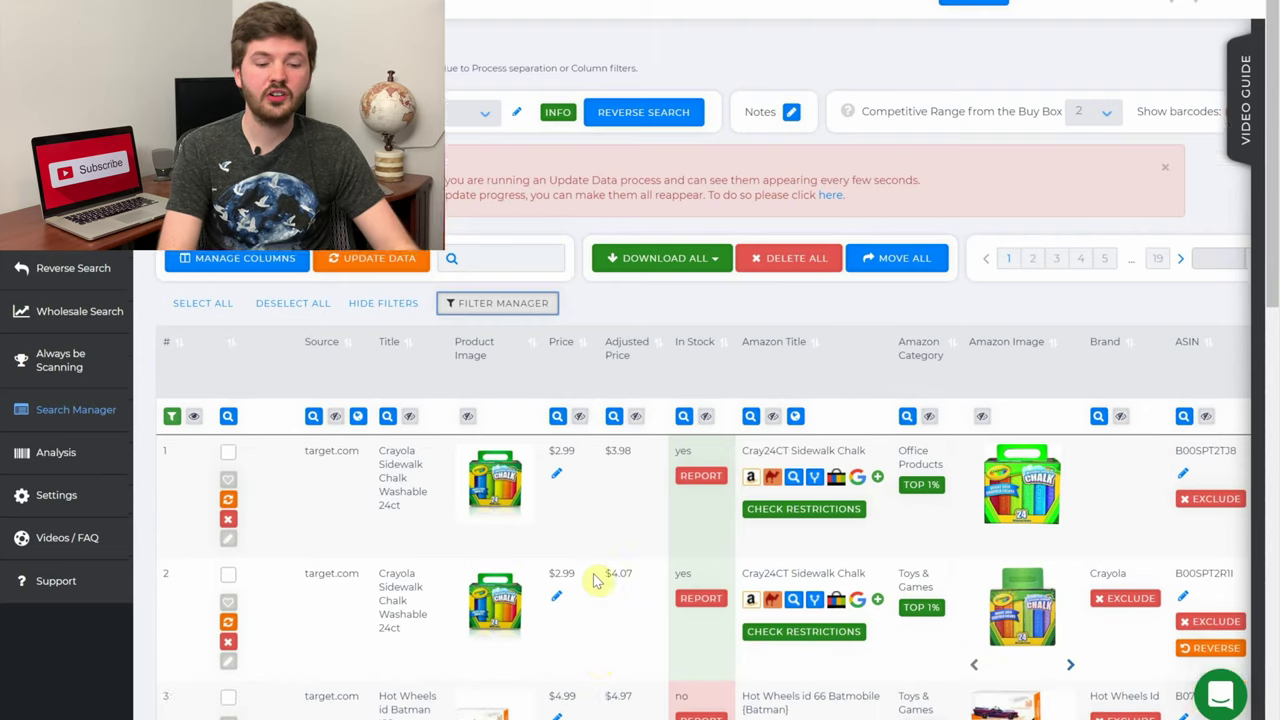
{"action": "scroll", "coordinate": [593, 580], "scroll_direction": "right", "scroll_amount": 5}
{"action": "scroll", "coordinate": [593, 580], "scroll_direction": "right", "scroll_amount": 8}
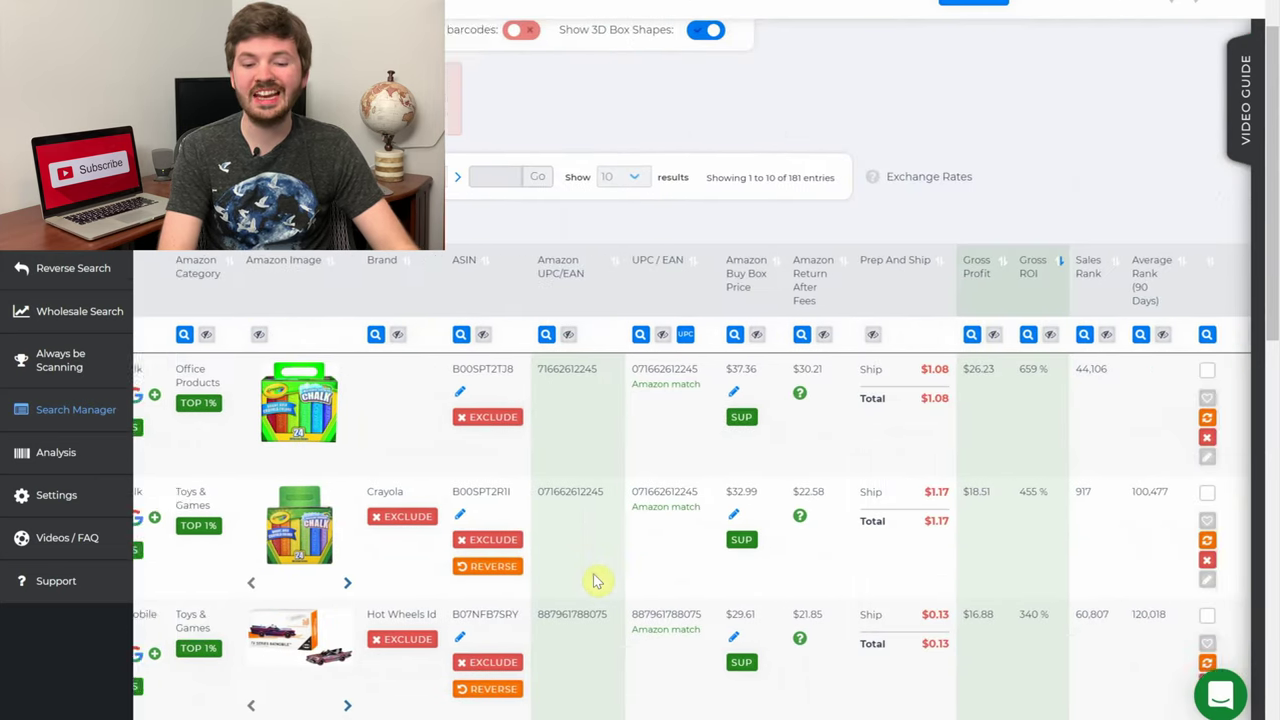
{"action": "scroll", "coordinate": [593, 580], "scroll_direction": "left", "scroll_amount": 5}
{"action": "scroll", "coordinate": [593, 580], "scroll_direction": "left", "scroll_amount": 7}
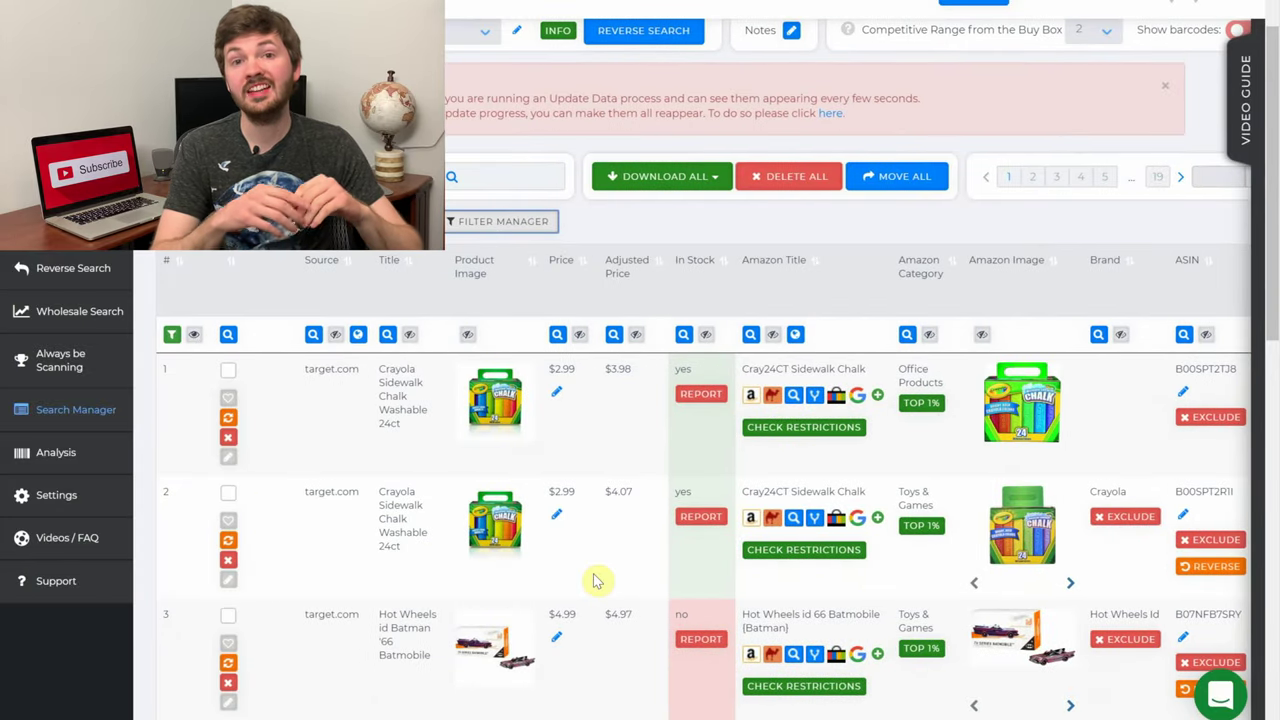
{"action": "scroll", "coordinate": [593, 580], "scroll_direction": "down", "scroll_amount": 3}
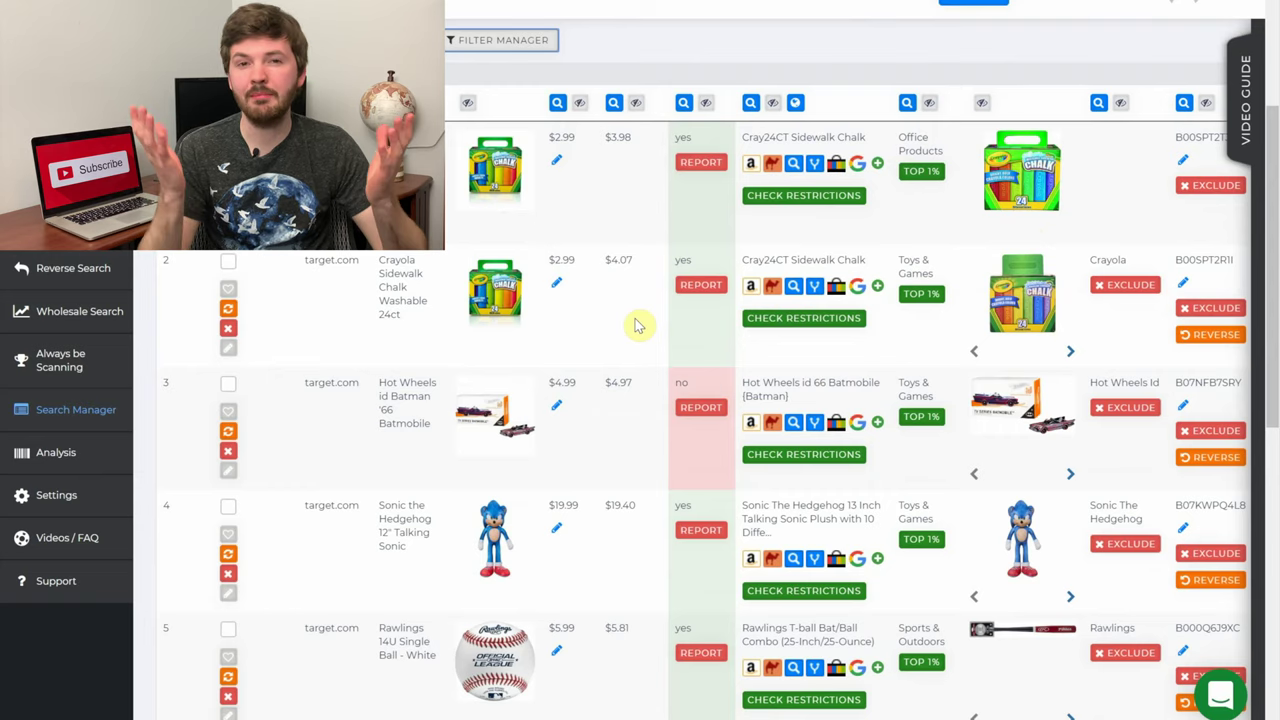
{"action": "mouse_move", "coordinate": [517, 183]}
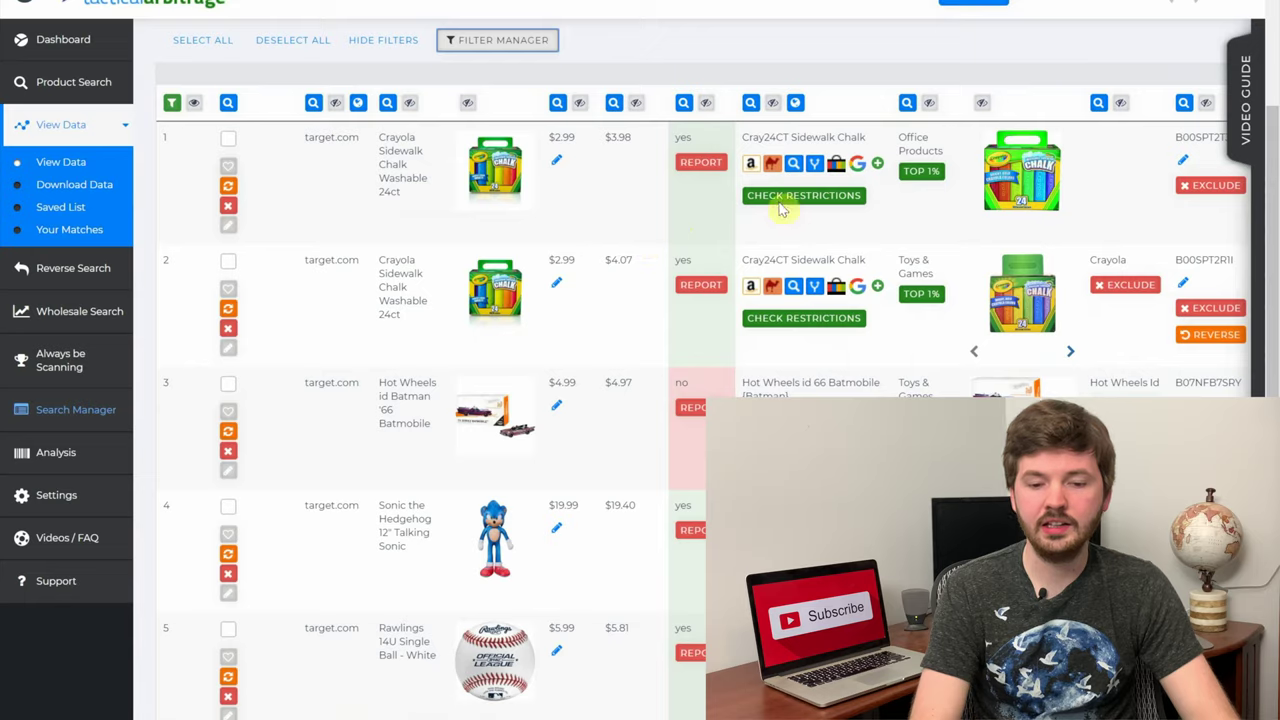
{"action": "scroll", "coordinate": [940, 236], "scroll_direction": "right", "scroll_amount": 5}
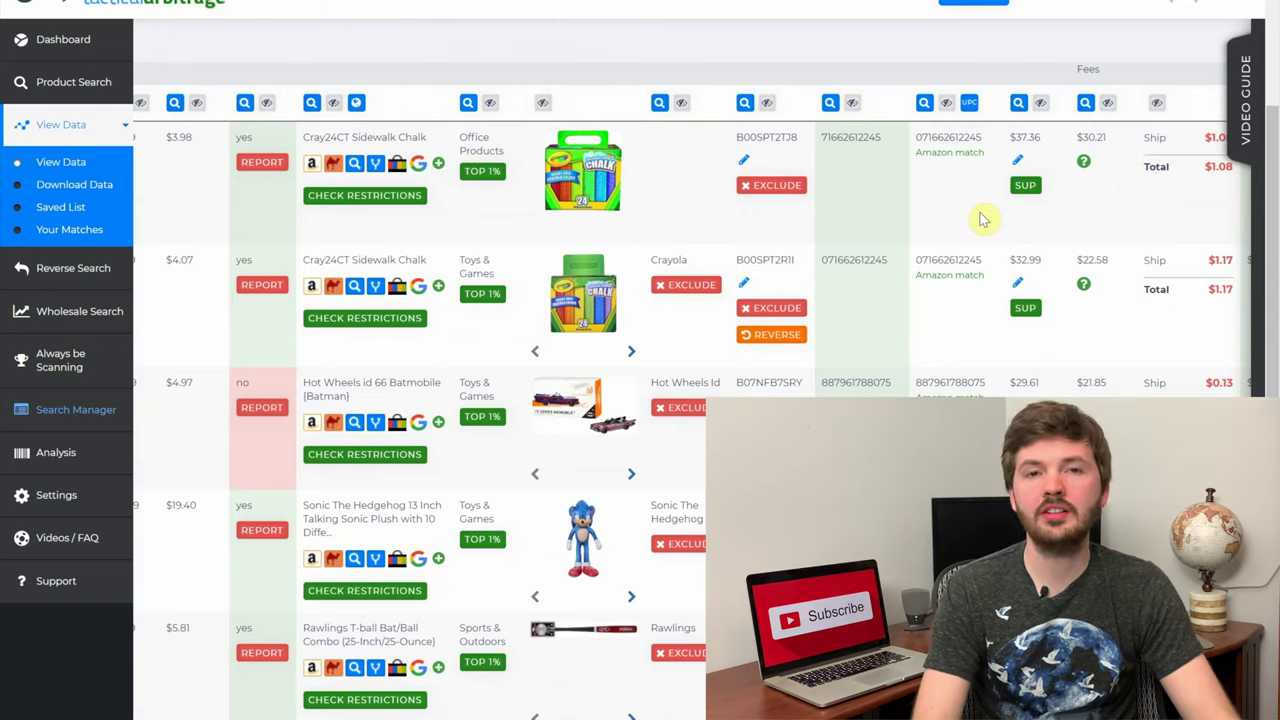
{"action": "left_click", "coordinate": [984, 218]}
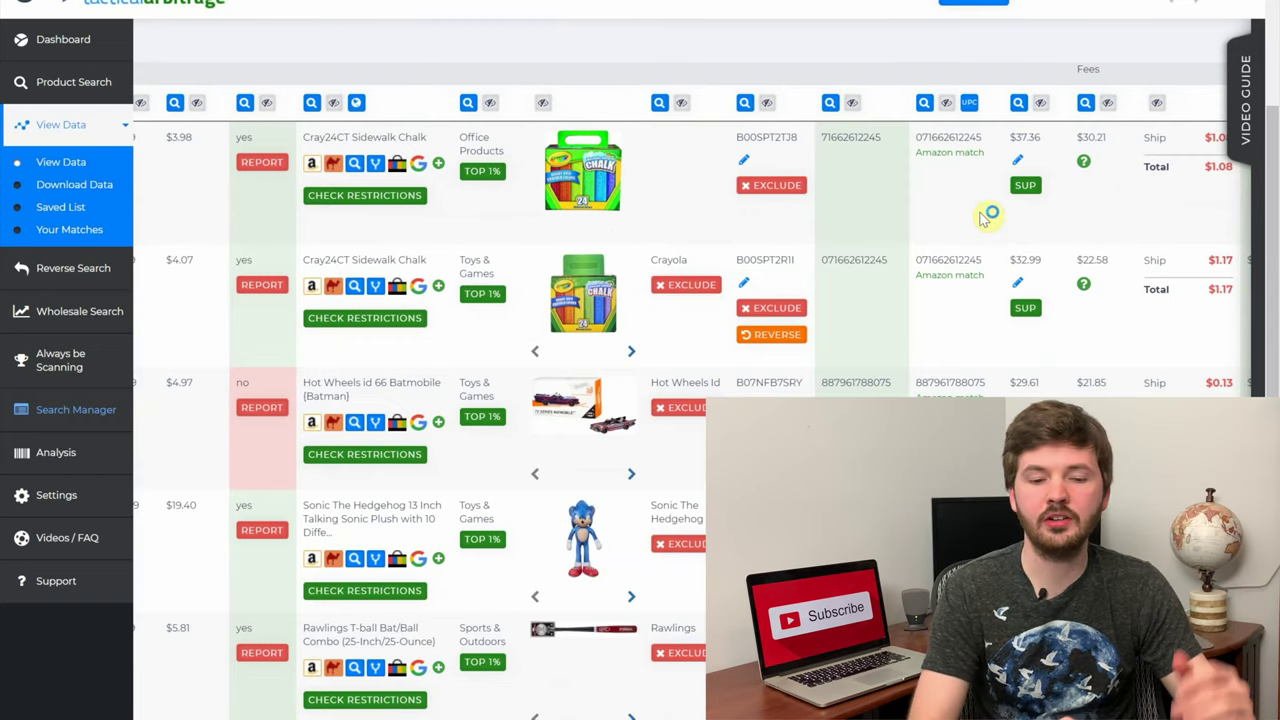
{"action": "scroll", "coordinate": [984, 218], "scroll_direction": "left", "scroll_amount": 5}
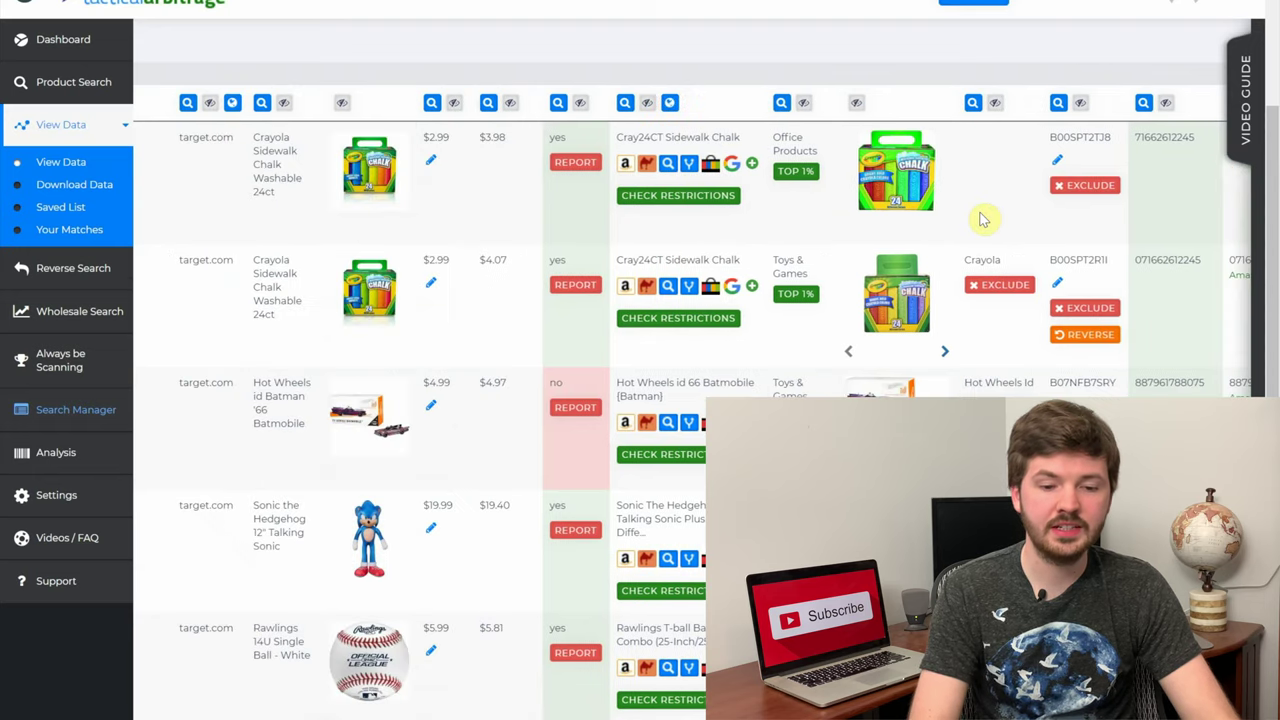
Open the Amazon listing of the first Crayola sidewalk chalk match and check its available sellers' offers
{"action": "left_click", "coordinate": [818, 145]}
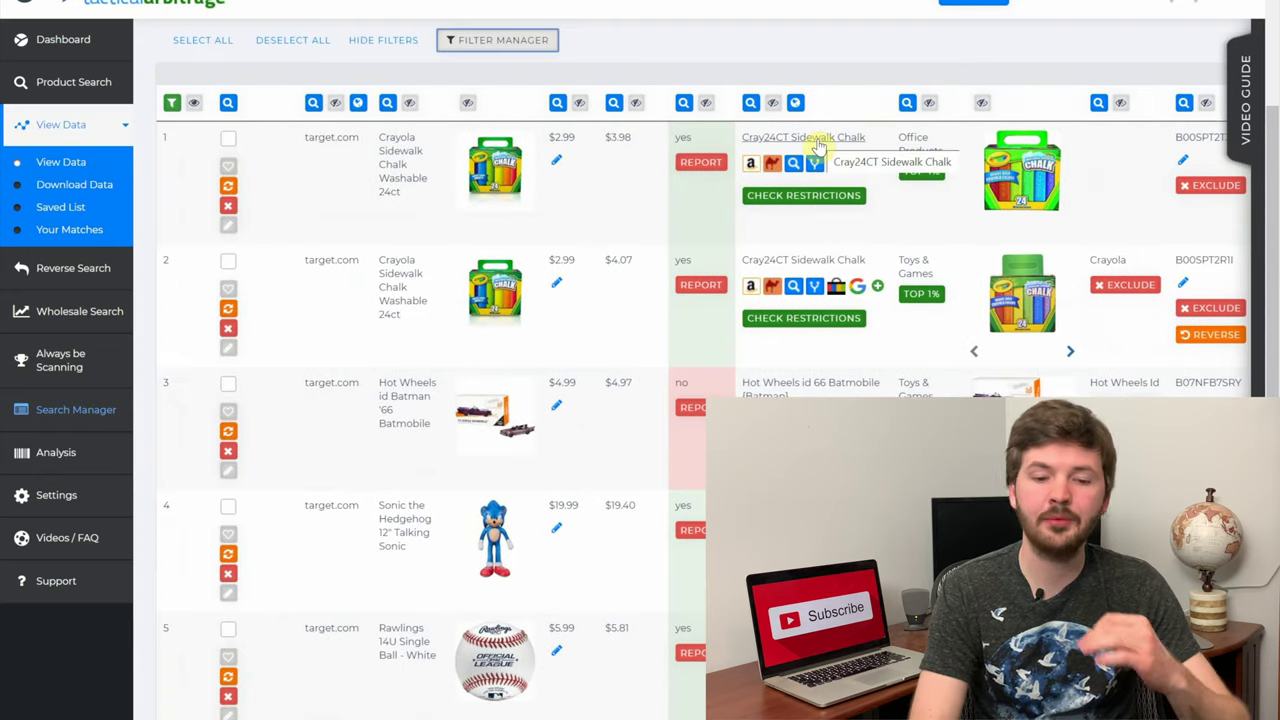
{"action": "left_click", "coordinate": [818, 145]}
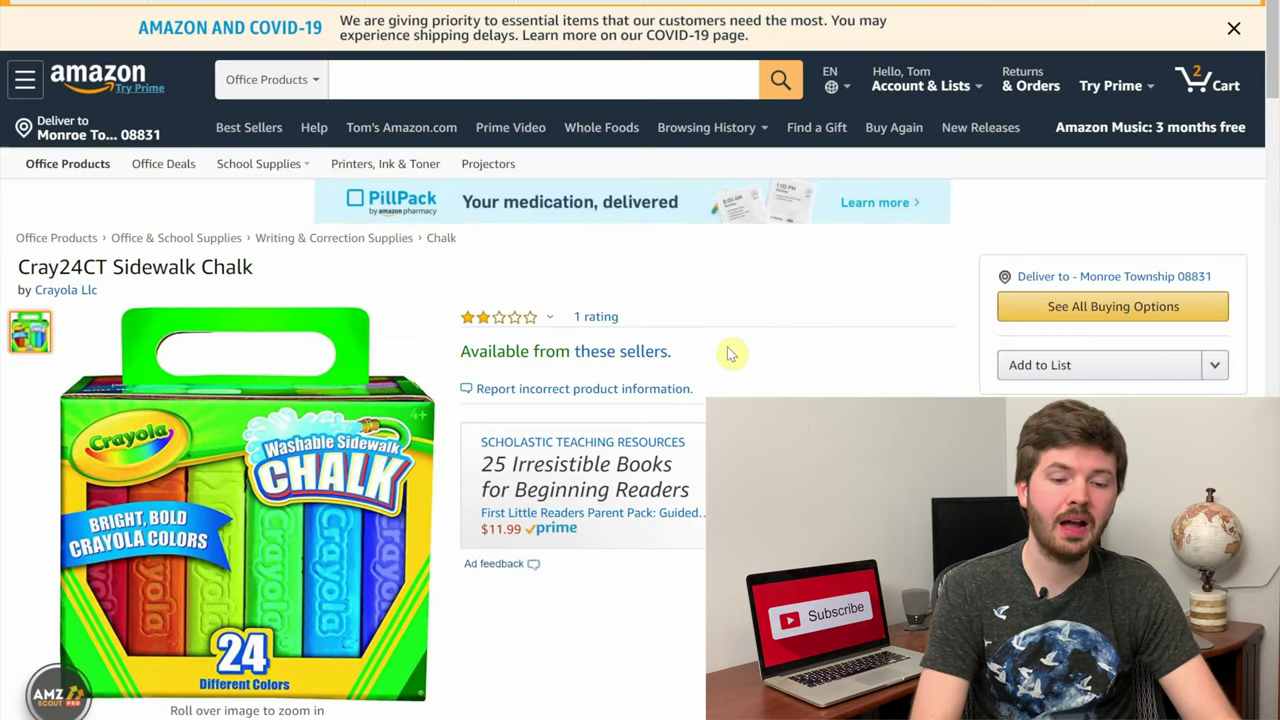
{"action": "left_click", "coordinate": [652, 360]}
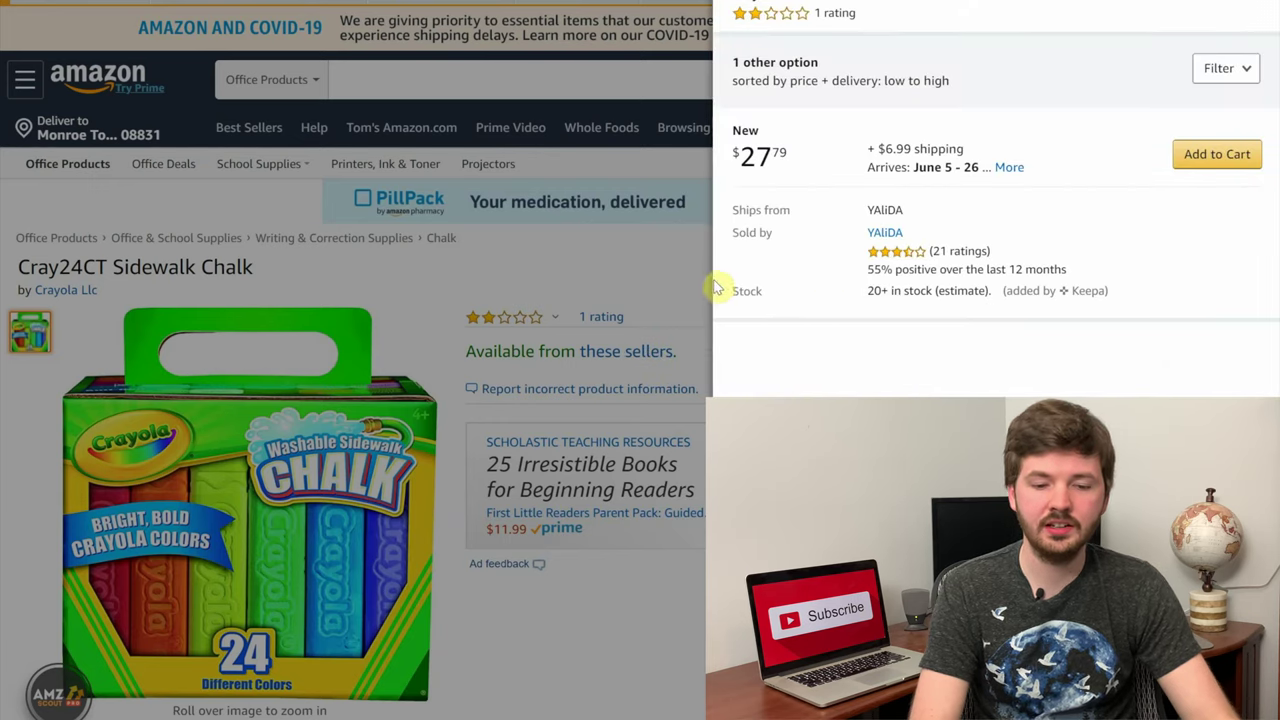
{"action": "left_click", "coordinate": [677, 286]}
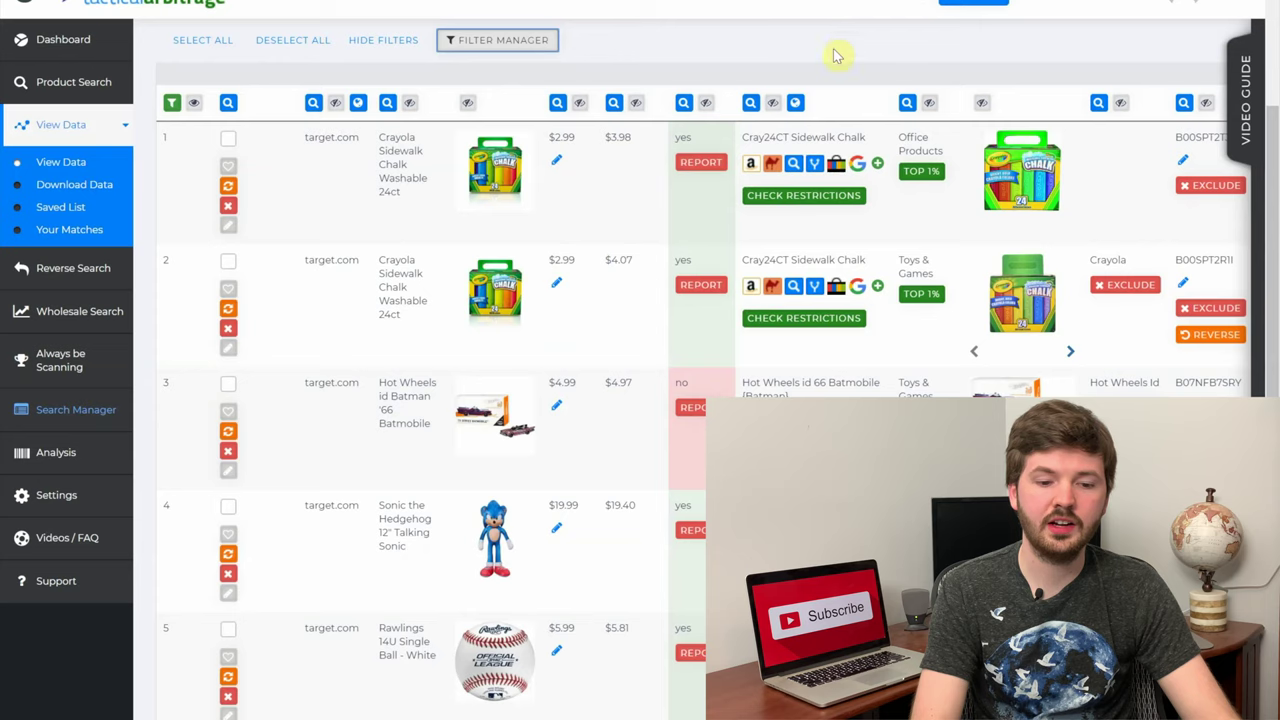
Compare the second Crayola sidewalk chalk match, open its Amazon listing and examine the Keepa price history
{"action": "scroll", "coordinate": [834, 54], "scroll_direction": "up", "scroll_amount": 1}
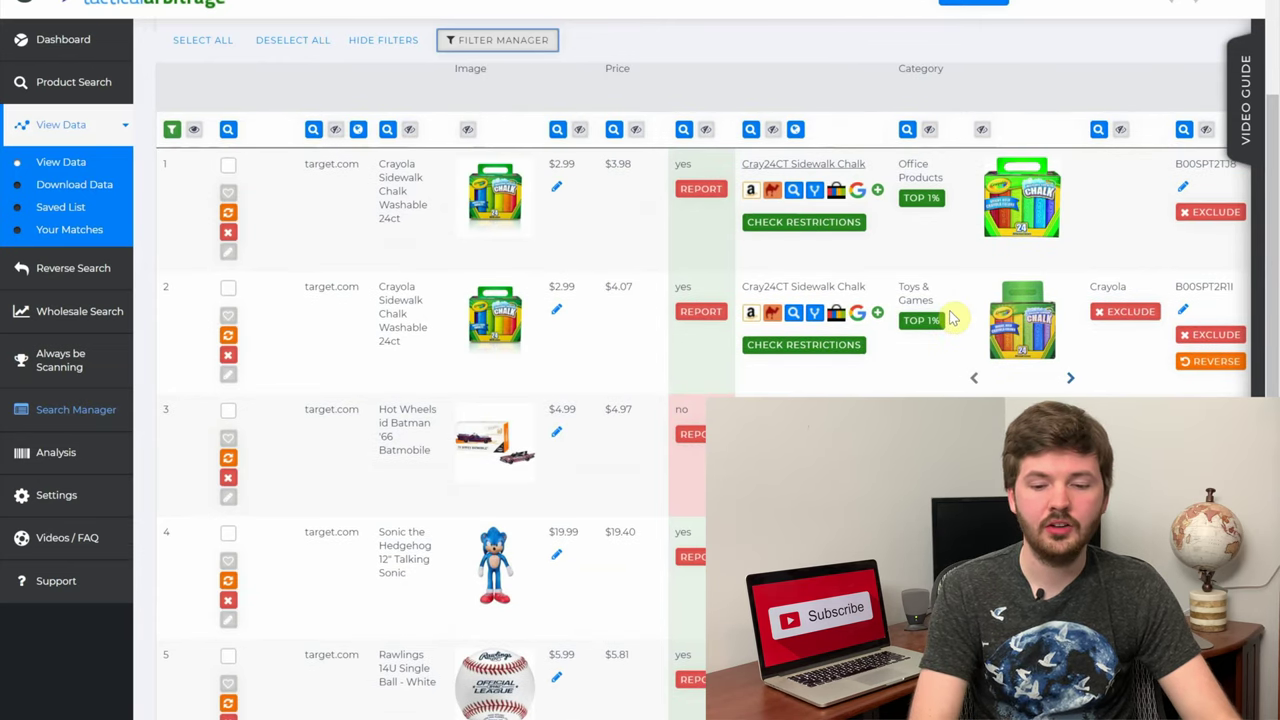
{"action": "scroll", "coordinate": [952, 318], "scroll_direction": "right", "scroll_amount": 5}
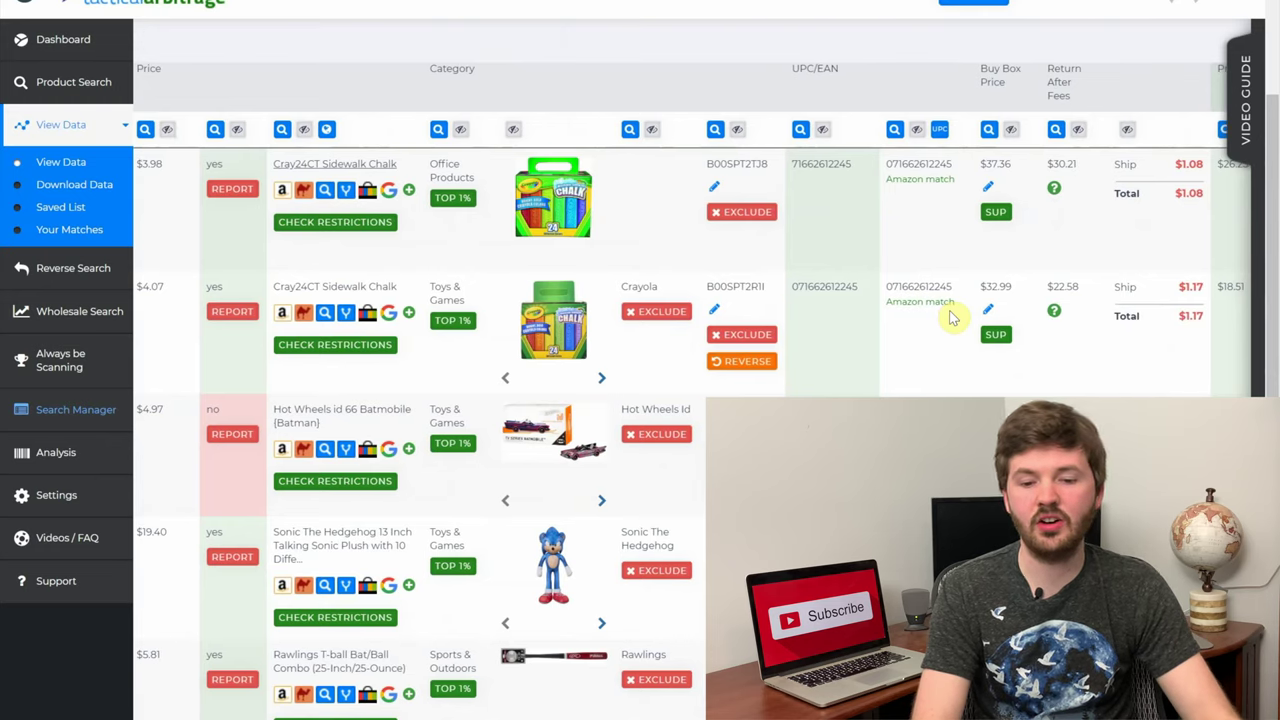
{"action": "scroll", "coordinate": [952, 318], "scroll_direction": "left", "scroll_amount": 5}
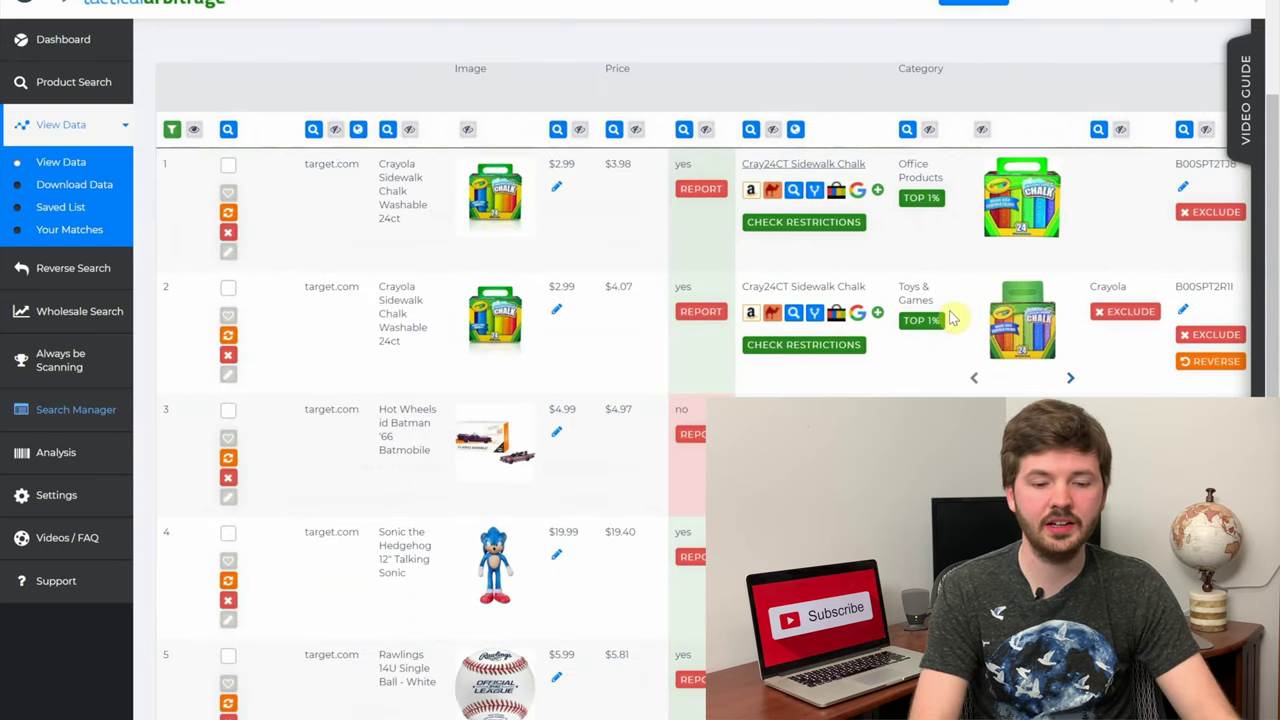
{"action": "left_click", "coordinate": [800, 288]}
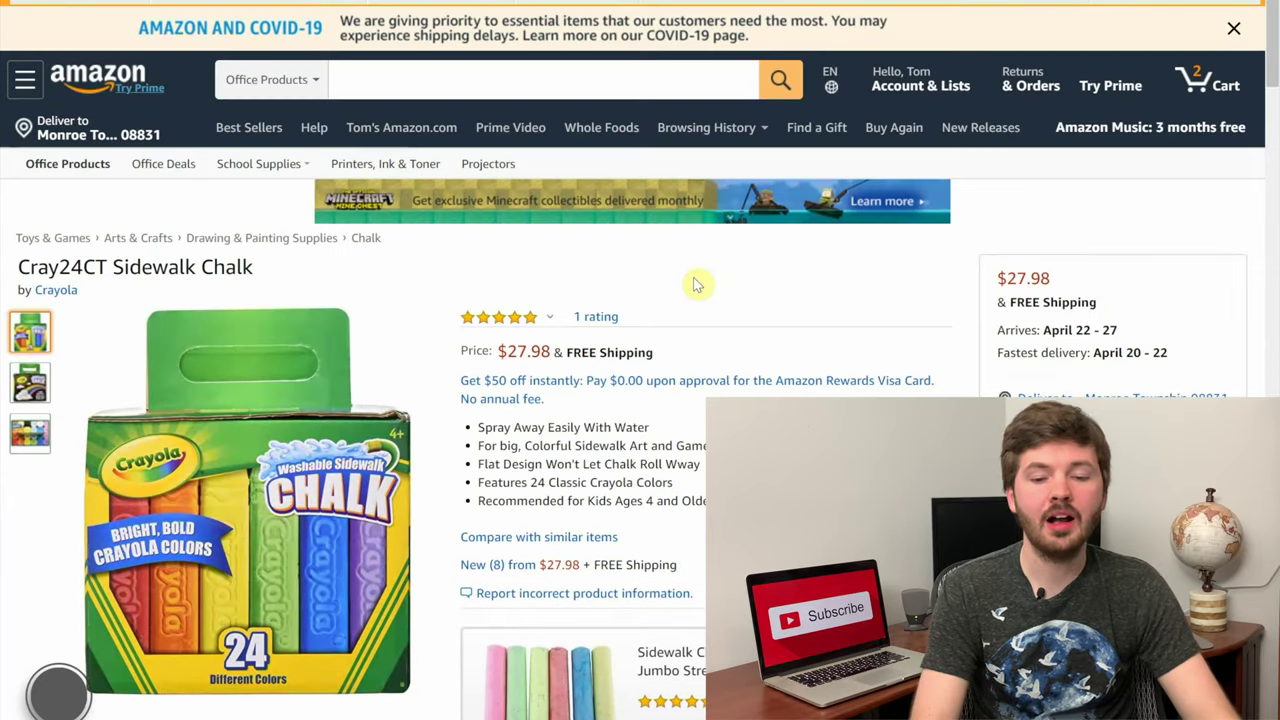
{"action": "scroll", "coordinate": [737, 297], "scroll_direction": "down", "scroll_amount": 6}
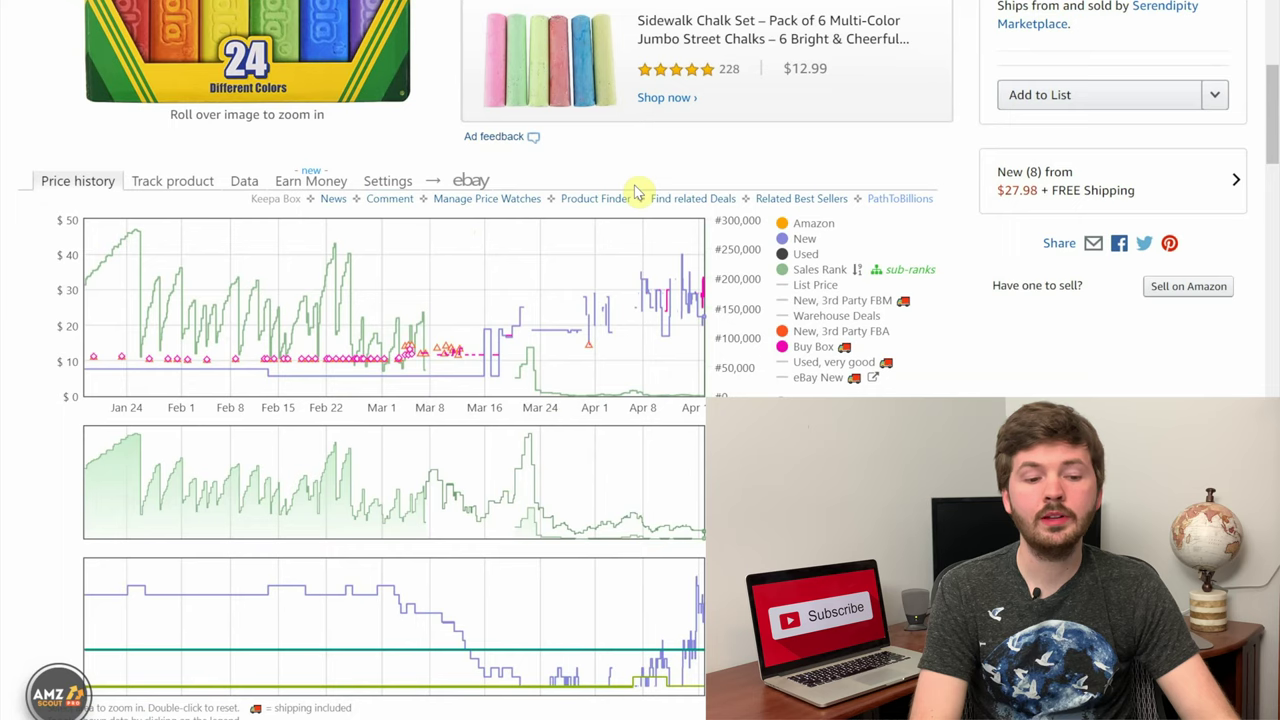
{"action": "mouse_move", "coordinate": [403, 366]}
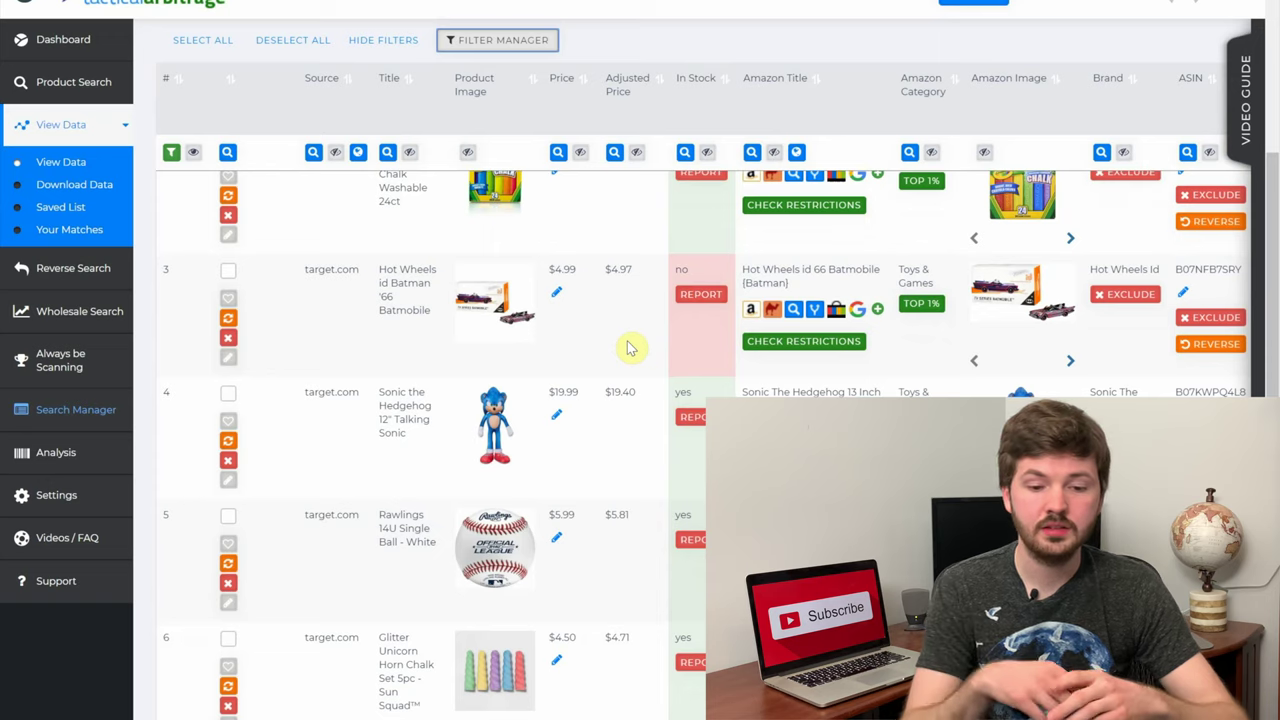
Check the Hot Wheels Batmobile match's figures and open its Amazon listing at the Keepa price history
{"action": "scroll", "coordinate": [630, 348], "scroll_direction": "right", "scroll_amount": 5}
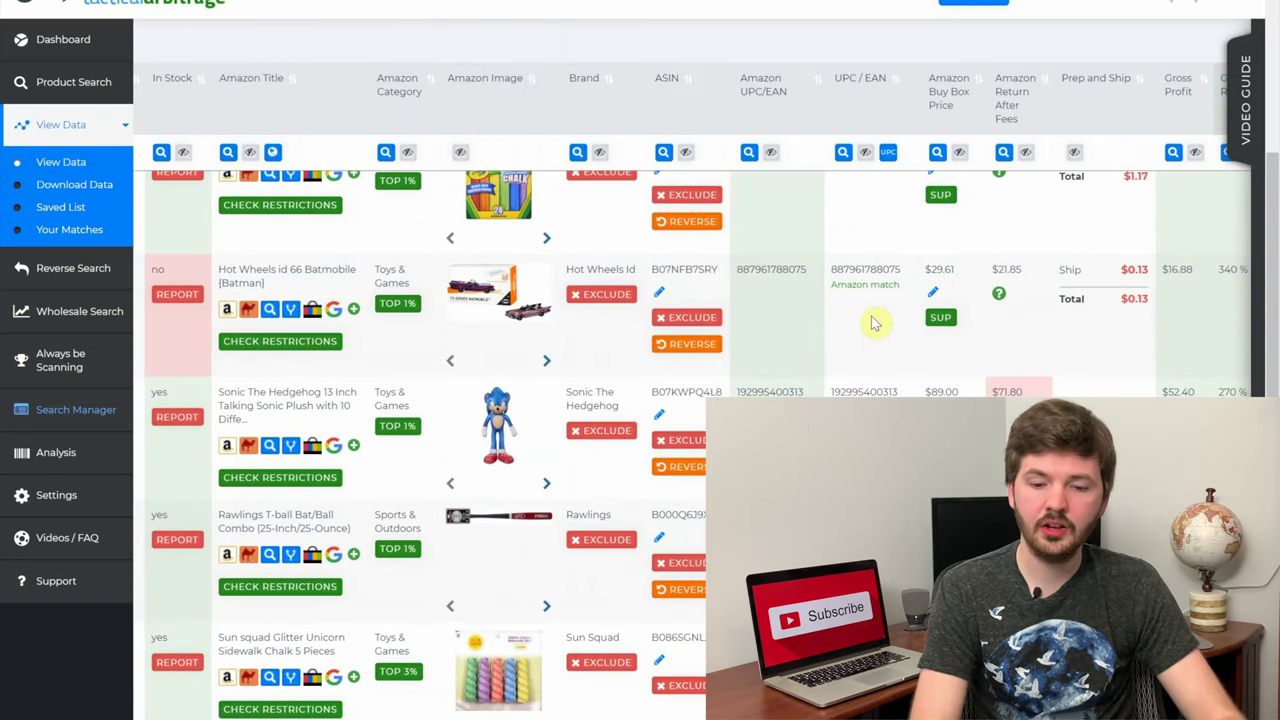
{"action": "scroll", "coordinate": [870, 322], "scroll_direction": "left", "scroll_amount": 5}
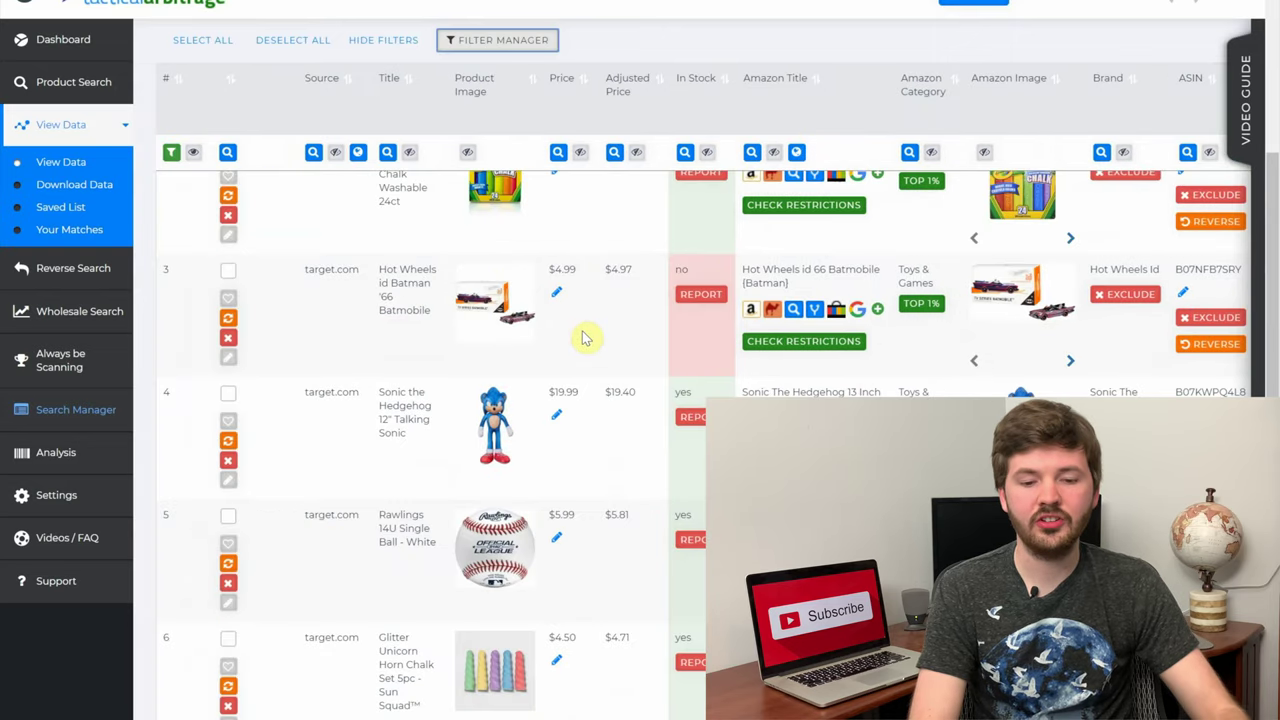
{"action": "left_click", "coordinate": [771, 294]}
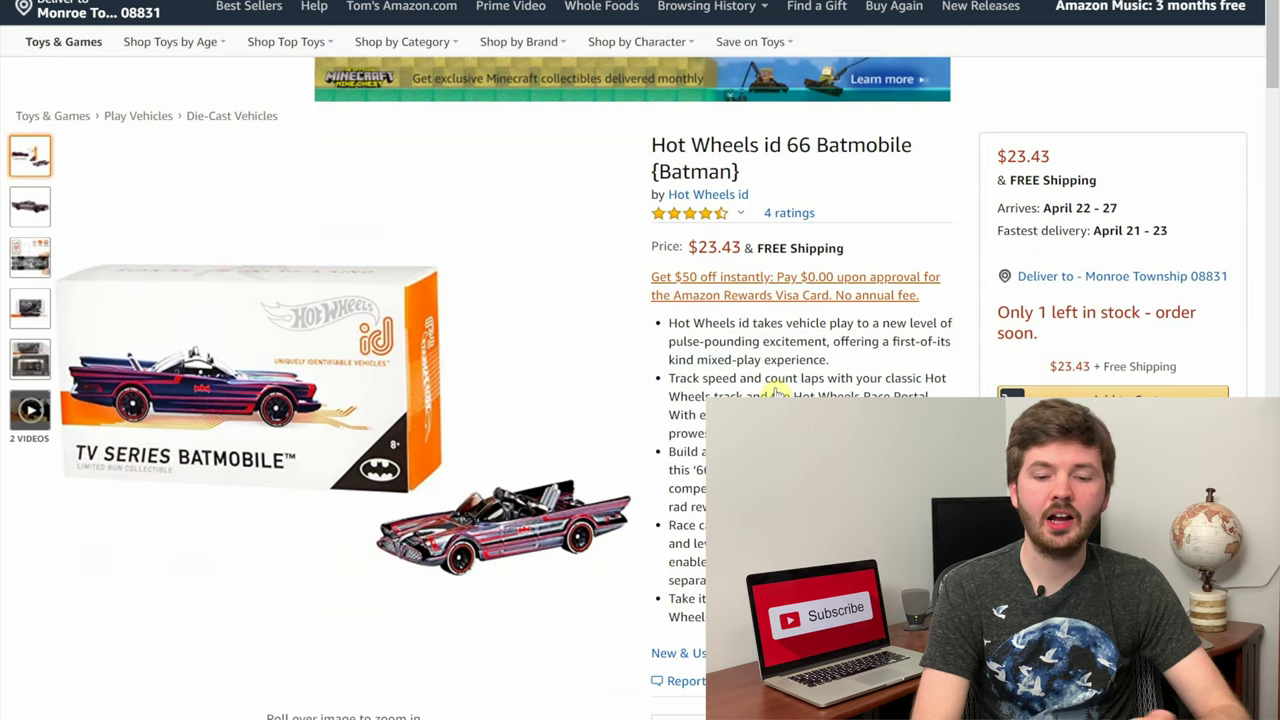
{"action": "scroll", "coordinate": [958, 380], "scroll_direction": "down", "scroll_amount": 6}
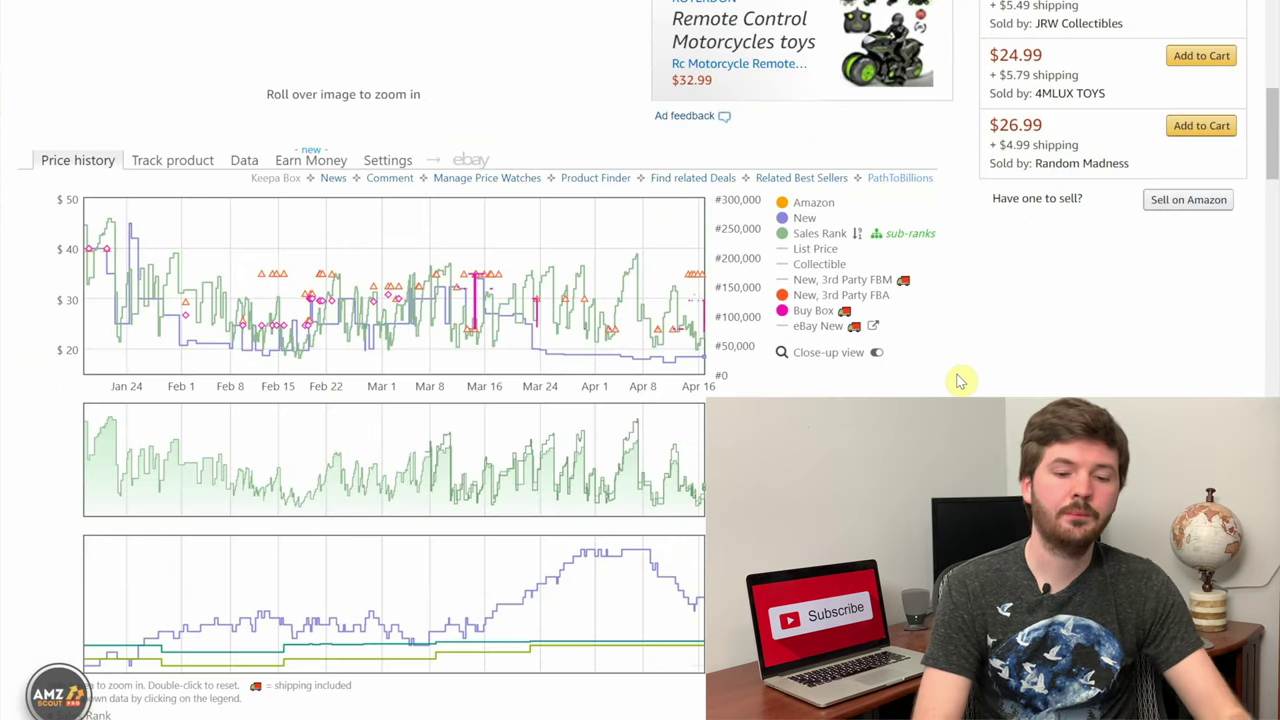
Inspect the Batmobile's buy box and sales rank history, zooming the chart to mid-March through mid-April
{"action": "mouse_move", "coordinate": [688, 350]}
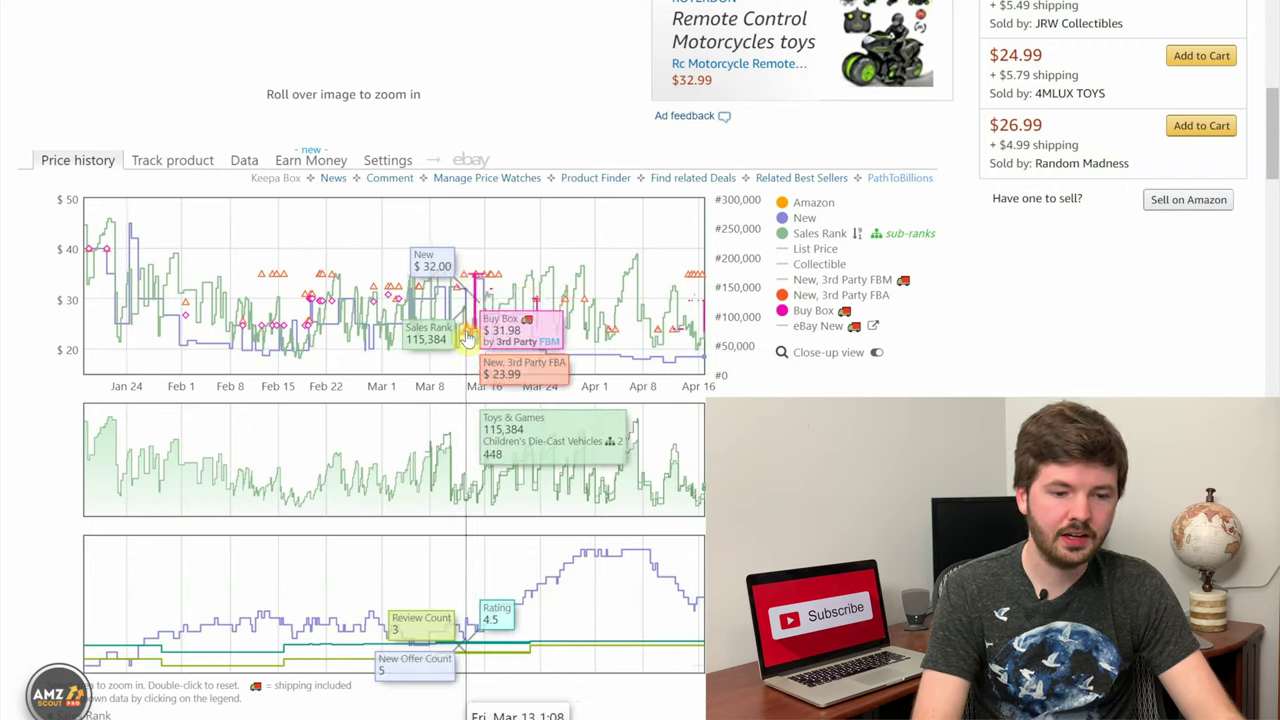
{"action": "mouse_move", "coordinate": [566, 91]}
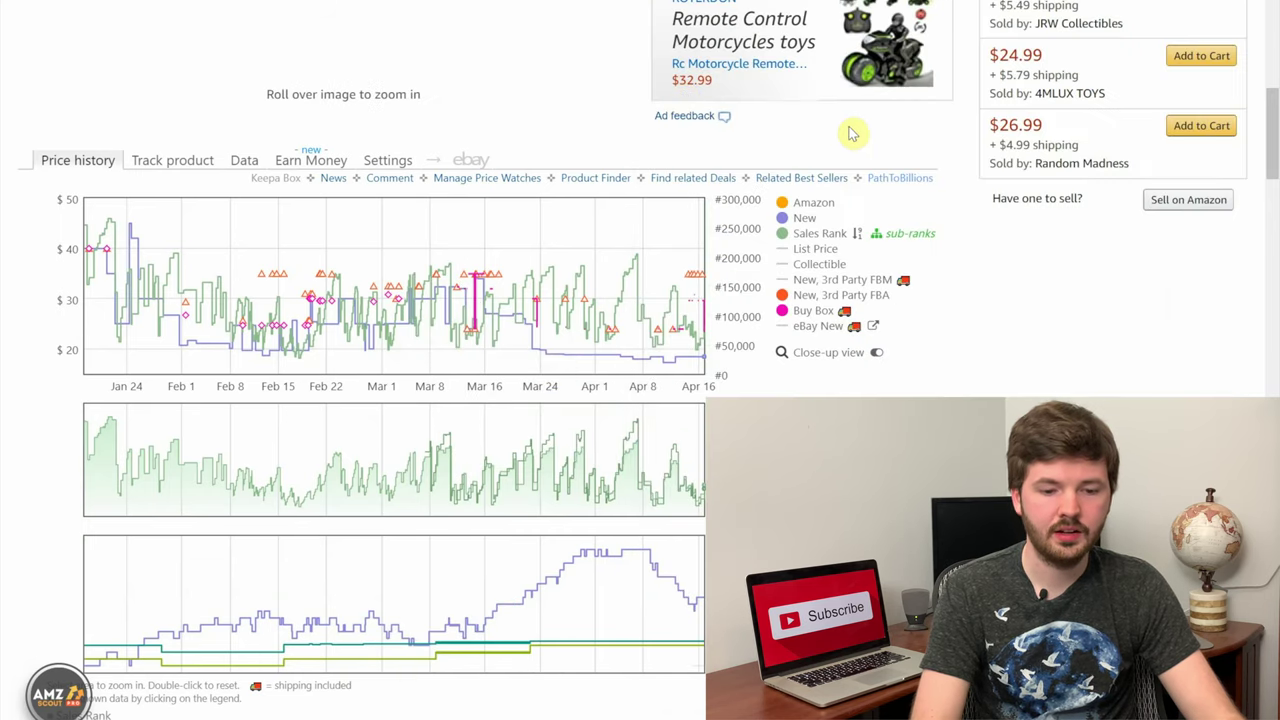
{"action": "left_click_drag", "start_coordinate": [486, 352], "coordinate": [704, 352]}
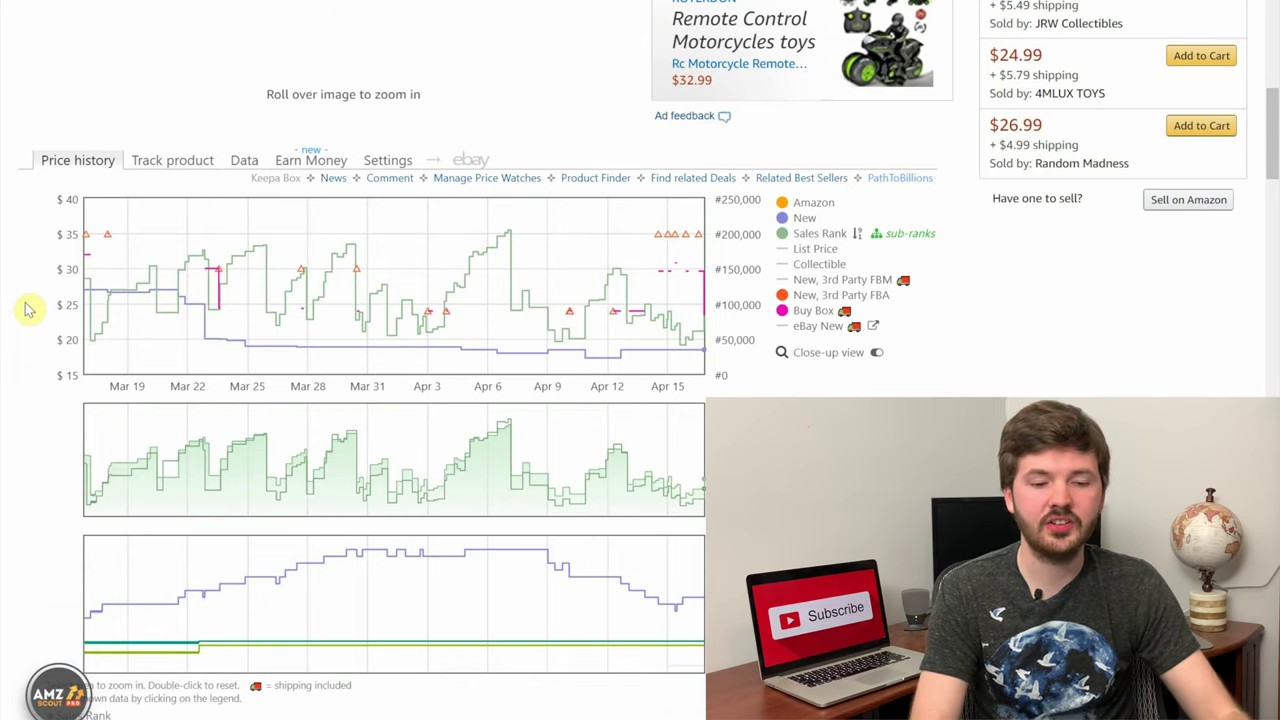
{"action": "scroll", "coordinate": [25, 308], "scroll_direction": "up", "scroll_amount": 6}
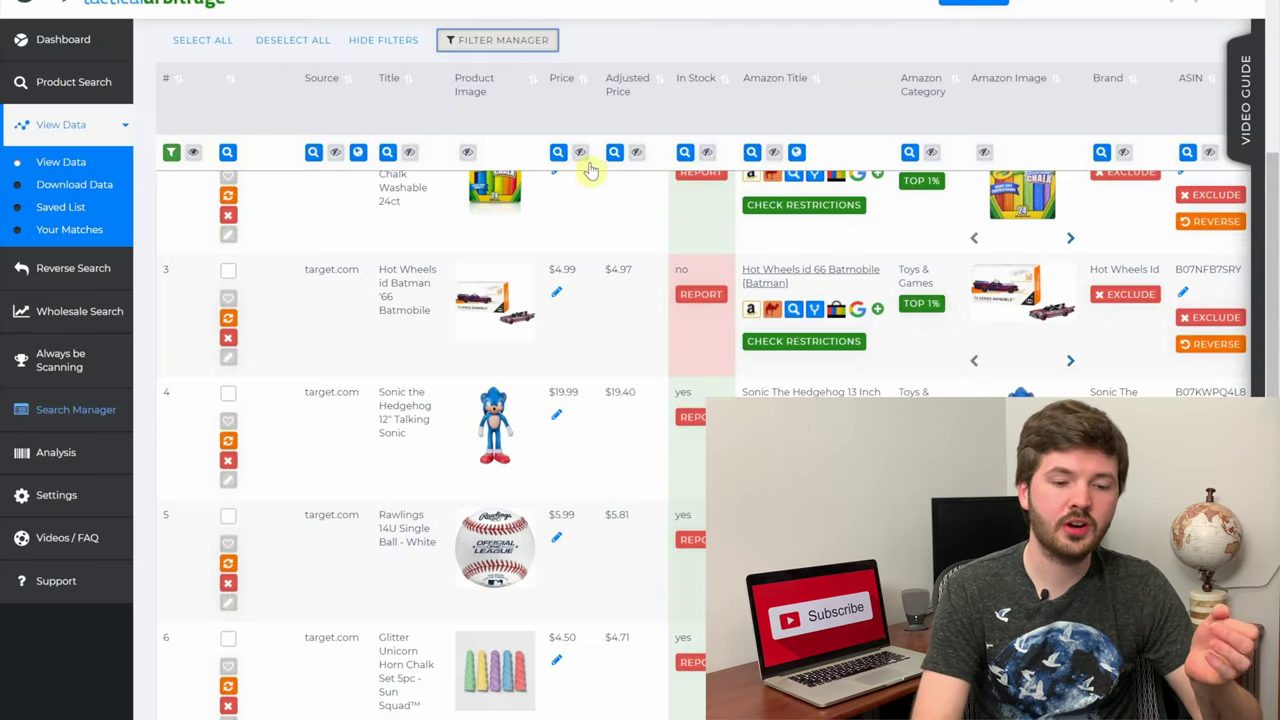
Open the Batmobile's Target product page and enter a product cost of $4.84 in the AMZScout FBA calculator
{"action": "left_click", "coordinate": [386, 307]}
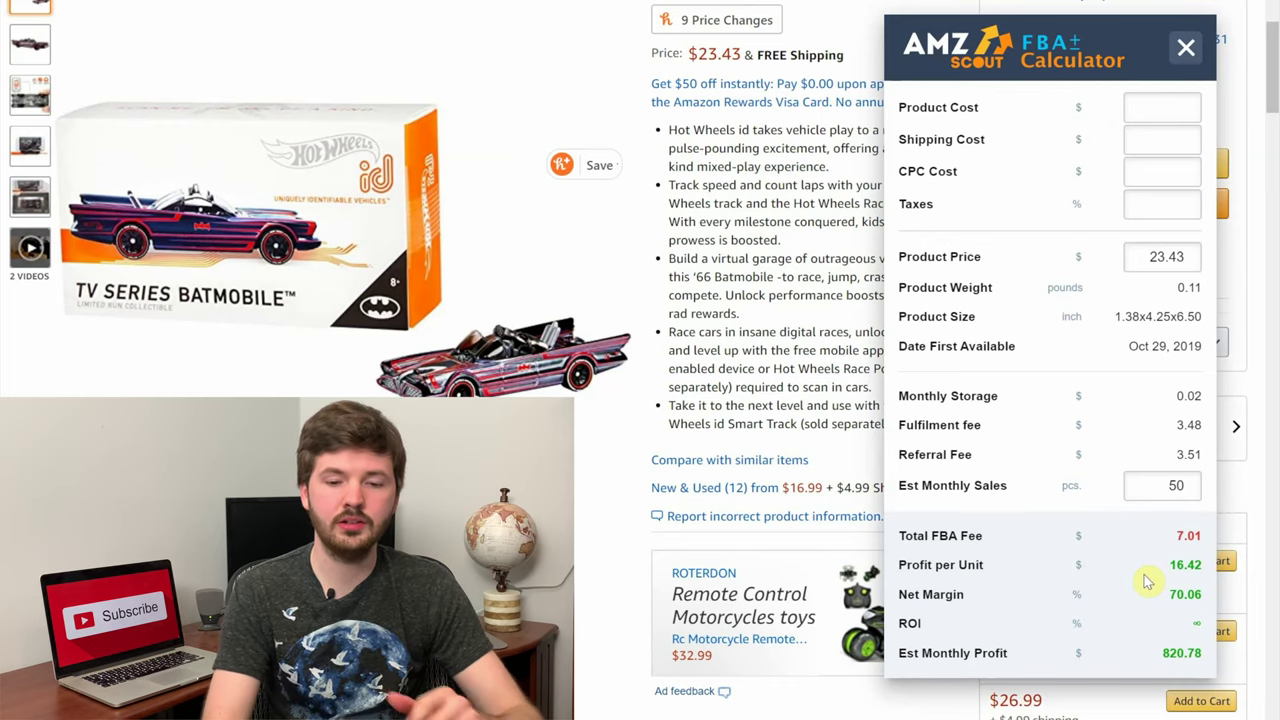
{"action": "type", "text": "4.84"}
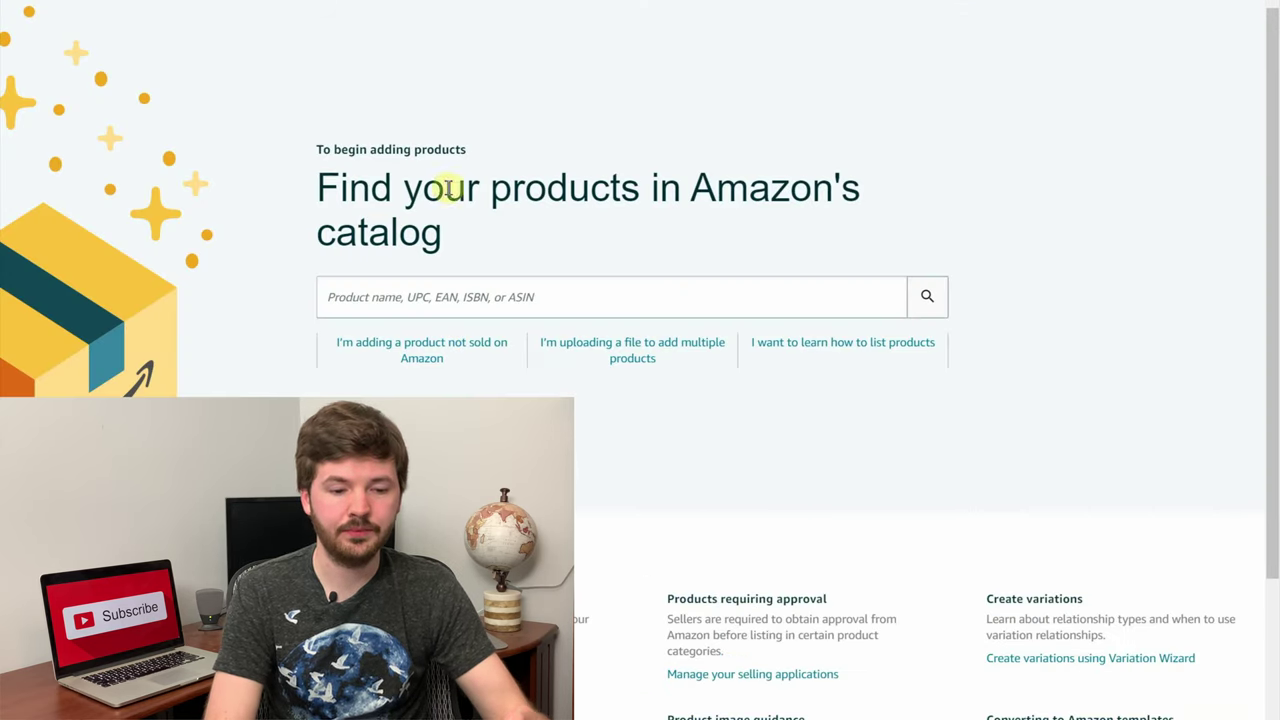
Look up ASIN B07NFB7SRY in the Amazon seller catalog and choose New as the selling condition
{"action": "left_click", "coordinate": [439, 285]}
{"action": "type", "text": "B07NFB7SRY"}
{"action": "key", "text": "Return"}
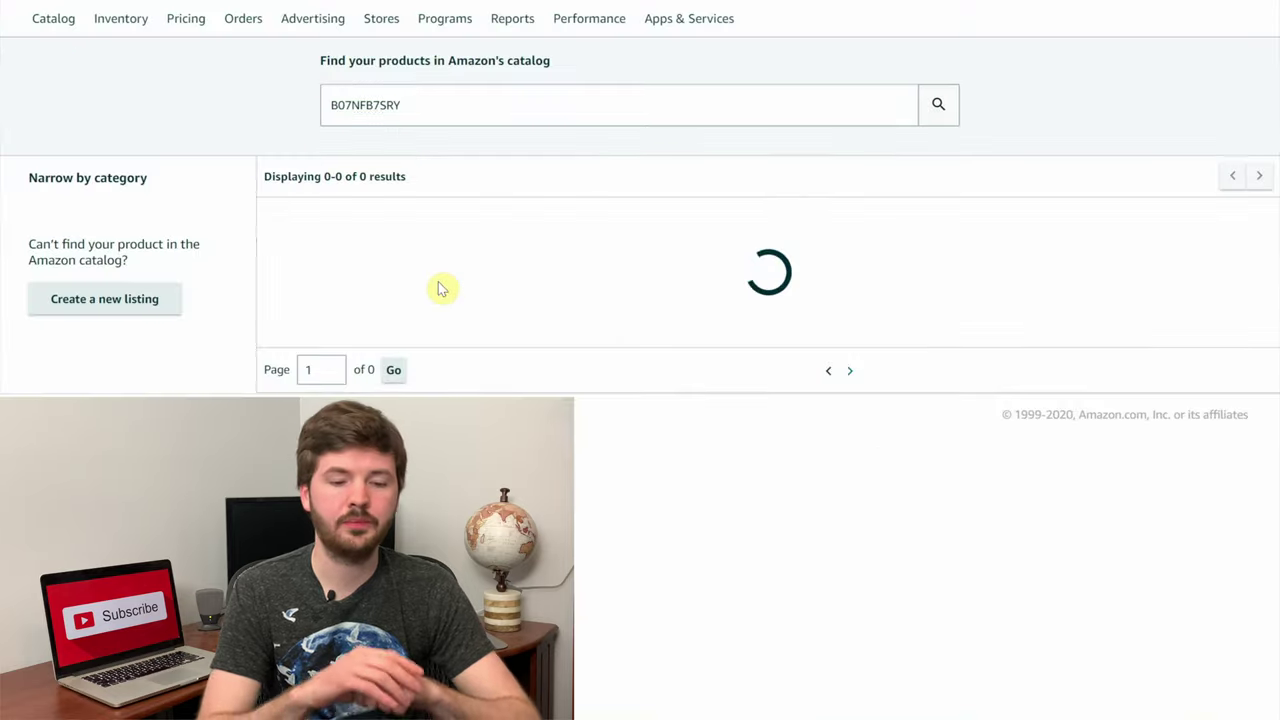
{"action": "left_click", "coordinate": [1144, 232]}
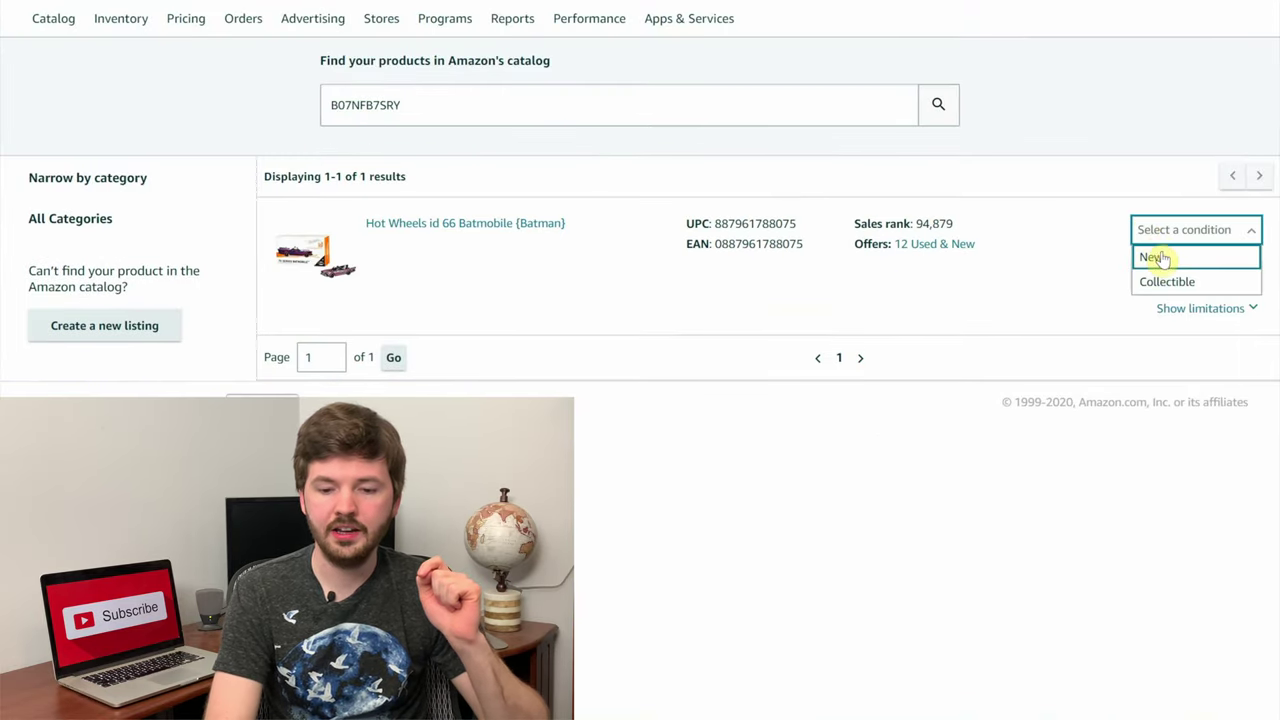
{"action": "left_click", "coordinate": [1146, 255]}
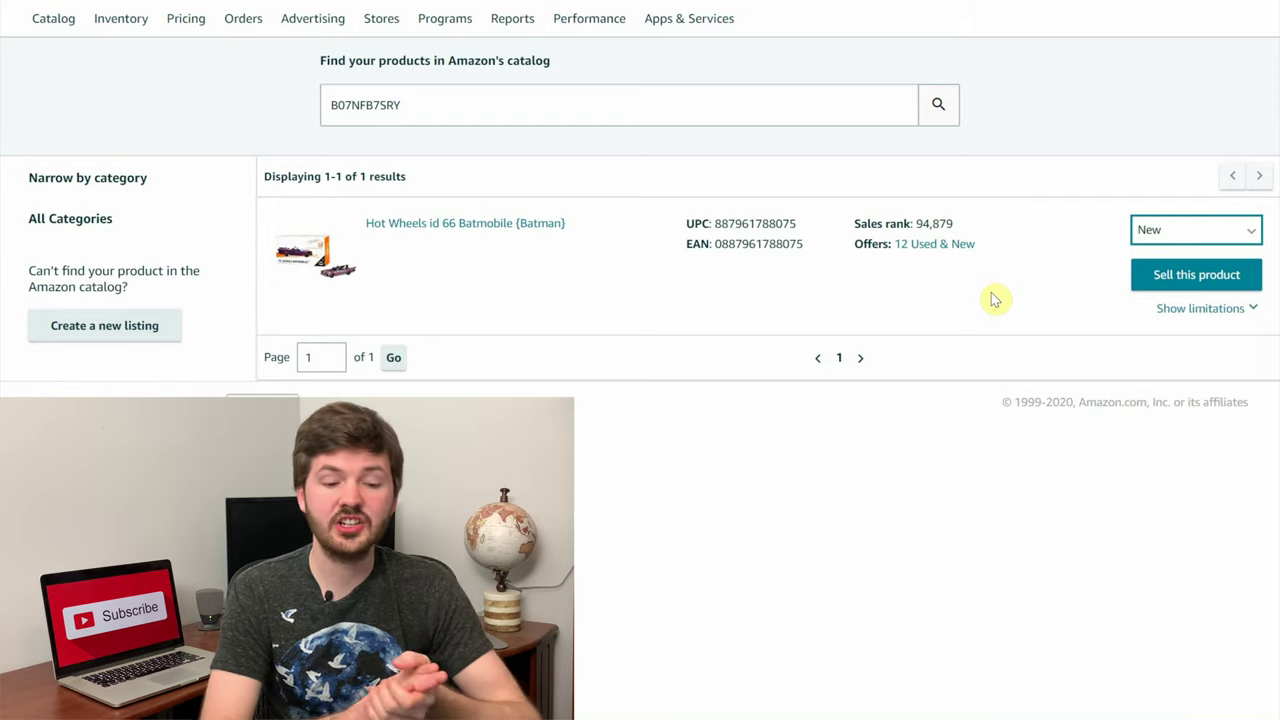
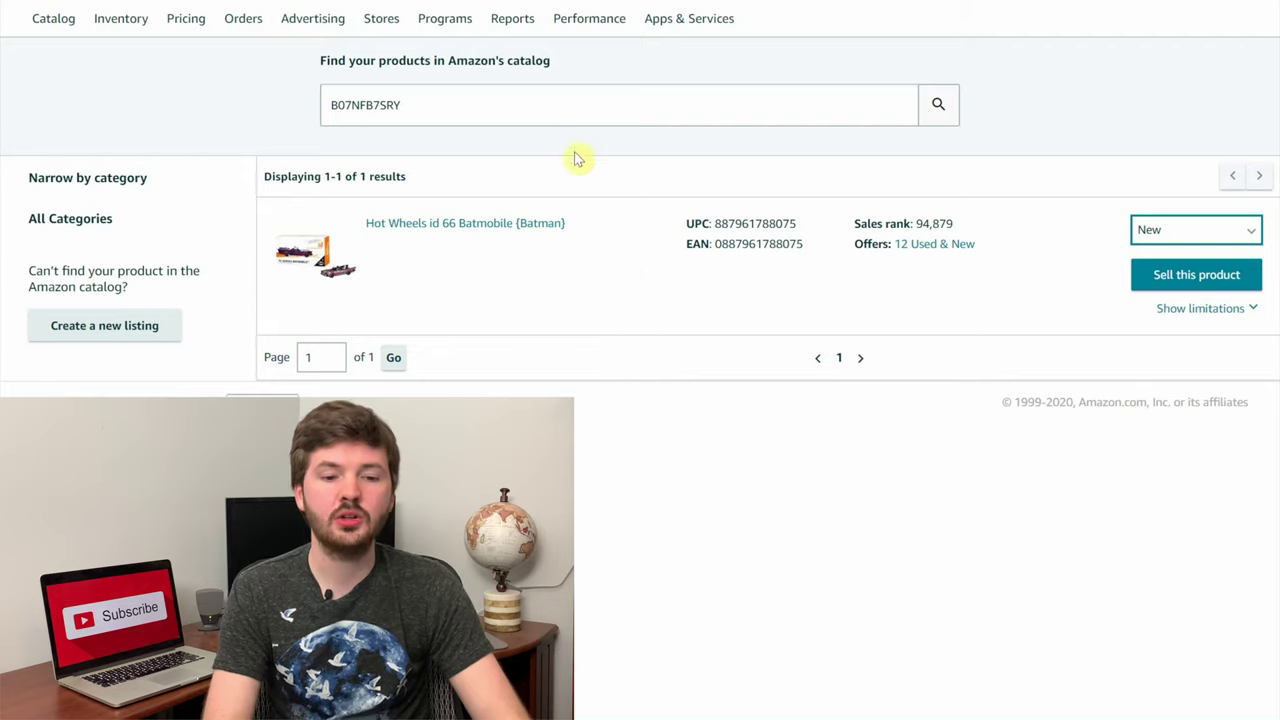
Look up ASIN B07NFB7SRY in Scout and calculate profit as FBA with a cost per unit of 4.84
{"action": "mouse_move", "coordinate": [540, 12]}
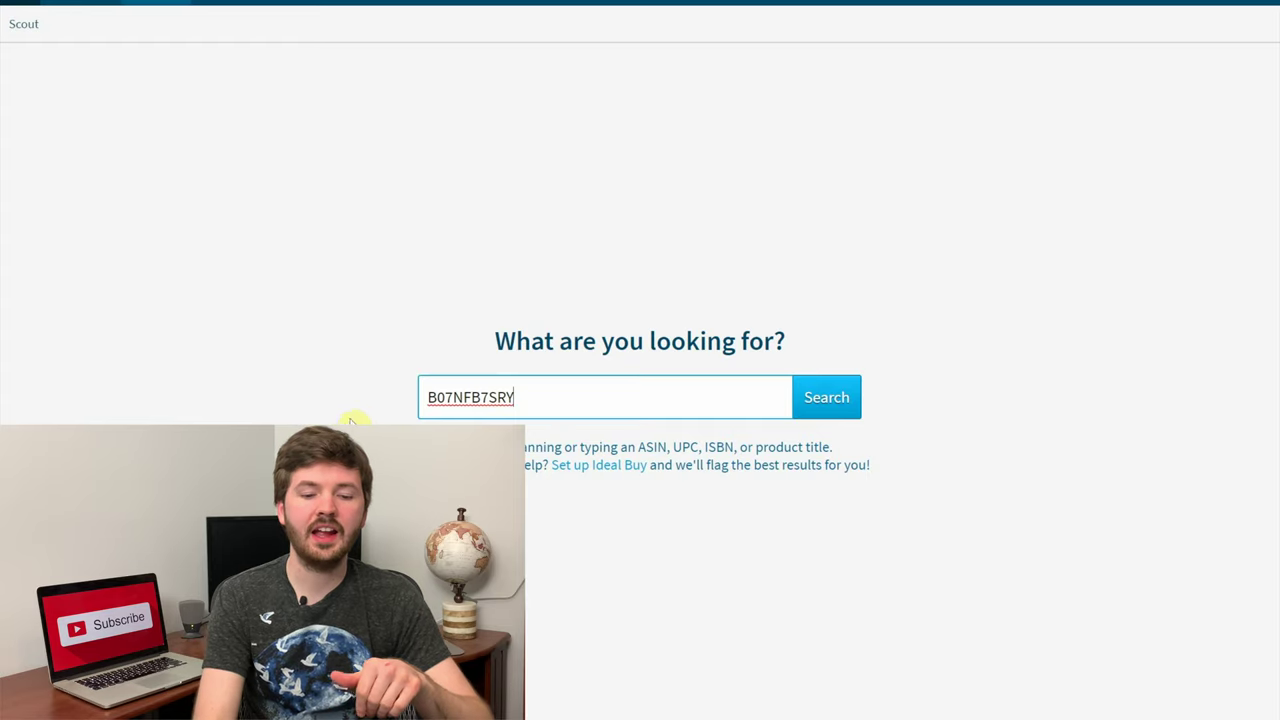
{"action": "left_click", "coordinate": [806, 410]}
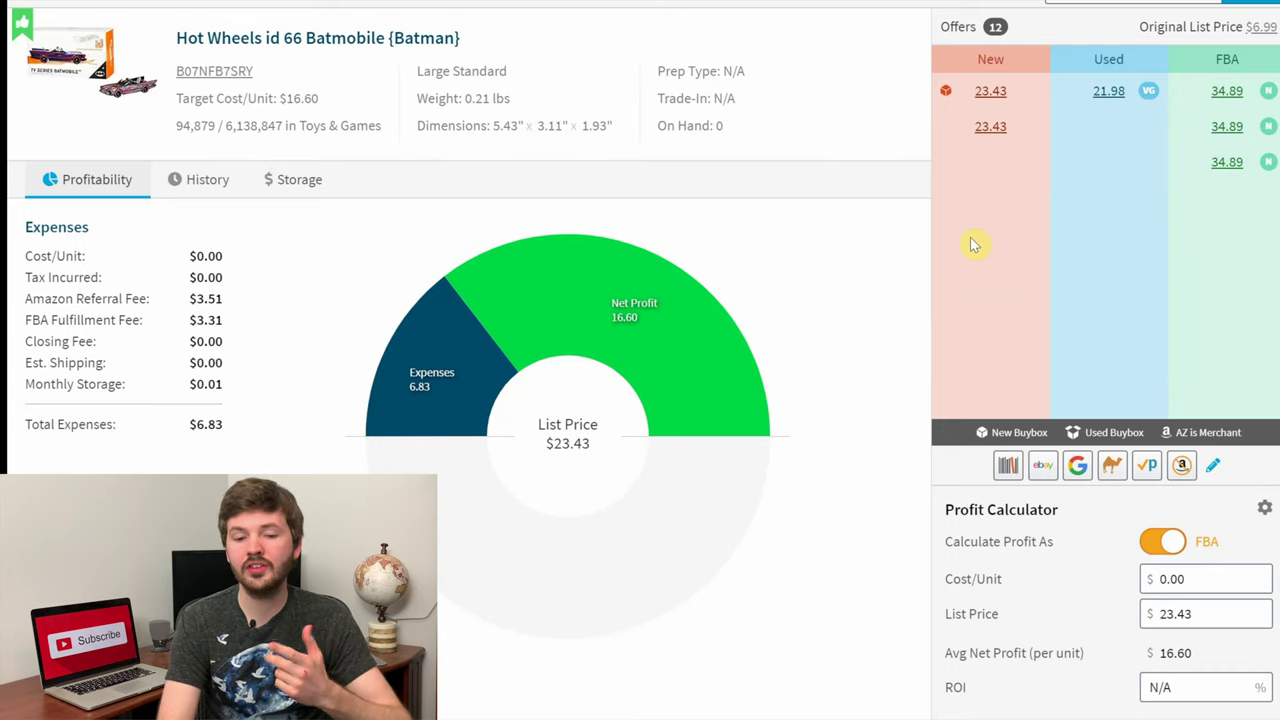
{"action": "left_click", "coordinate": [1166, 549]}
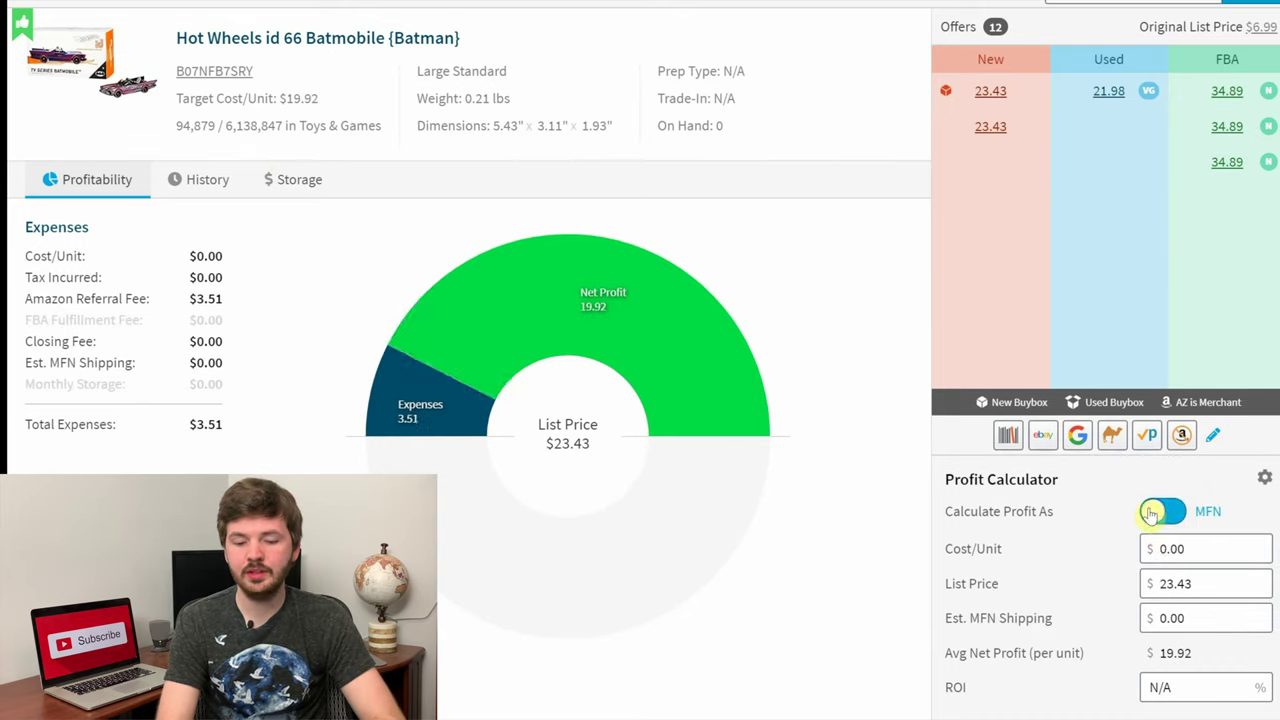
{"action": "left_click", "coordinate": [1151, 513]}
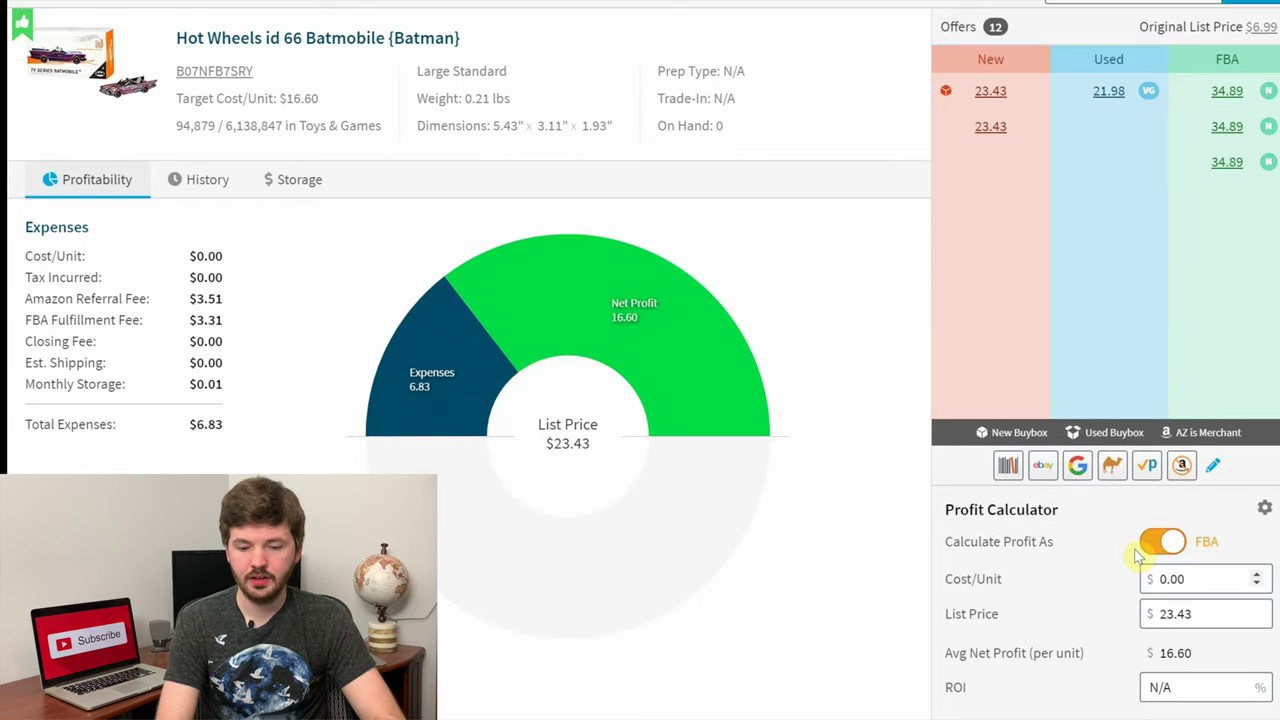
{"action": "double_click", "coordinate": [1200, 580]}
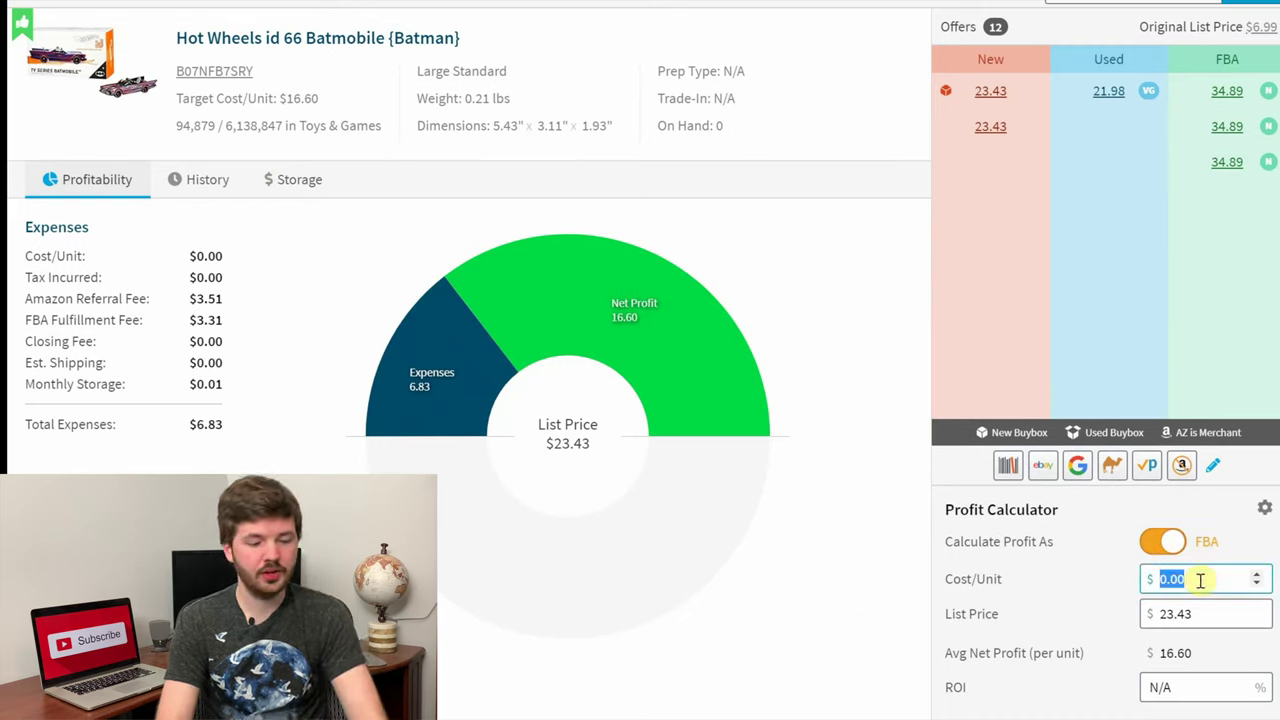
{"action": "type", "text": "4.84"}
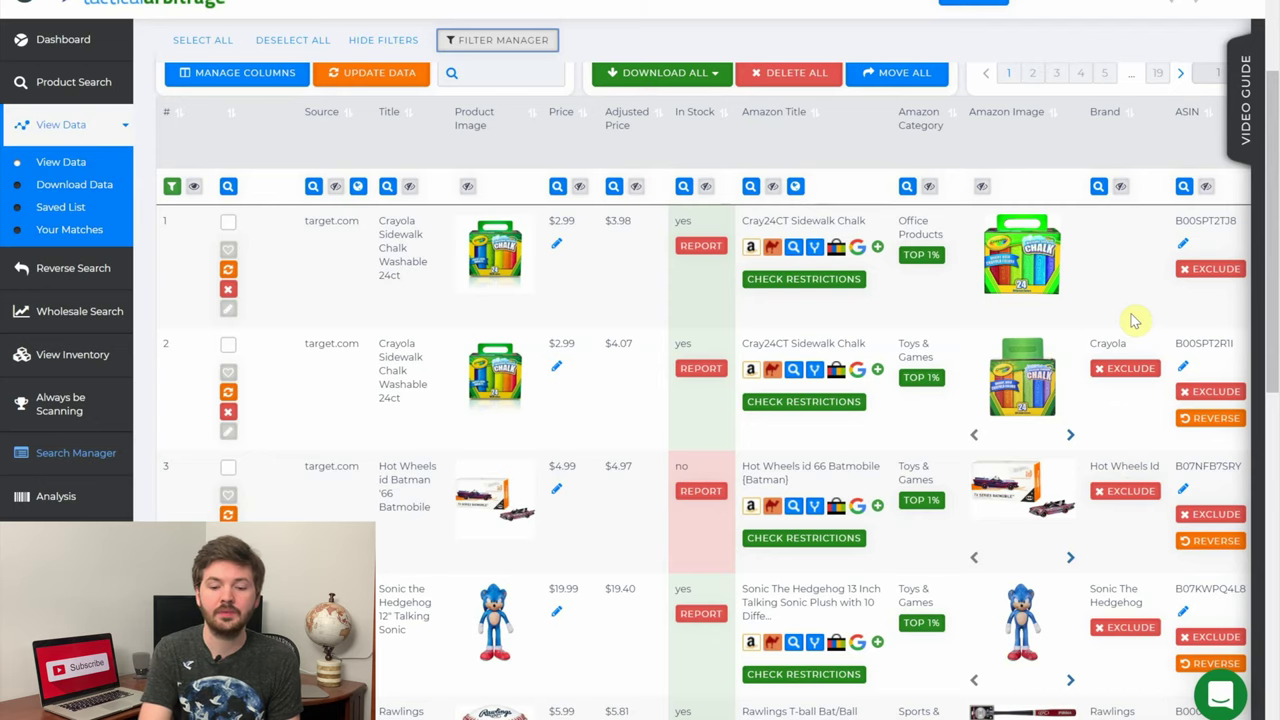
Switch back to the Tactical Arbitrage results and open the Sonic The Hedgehog plush's Amazon listing at its Keepa price history
{"action": "scroll", "coordinate": [1101, 419], "scroll_direction": "down", "scroll_amount": 1}
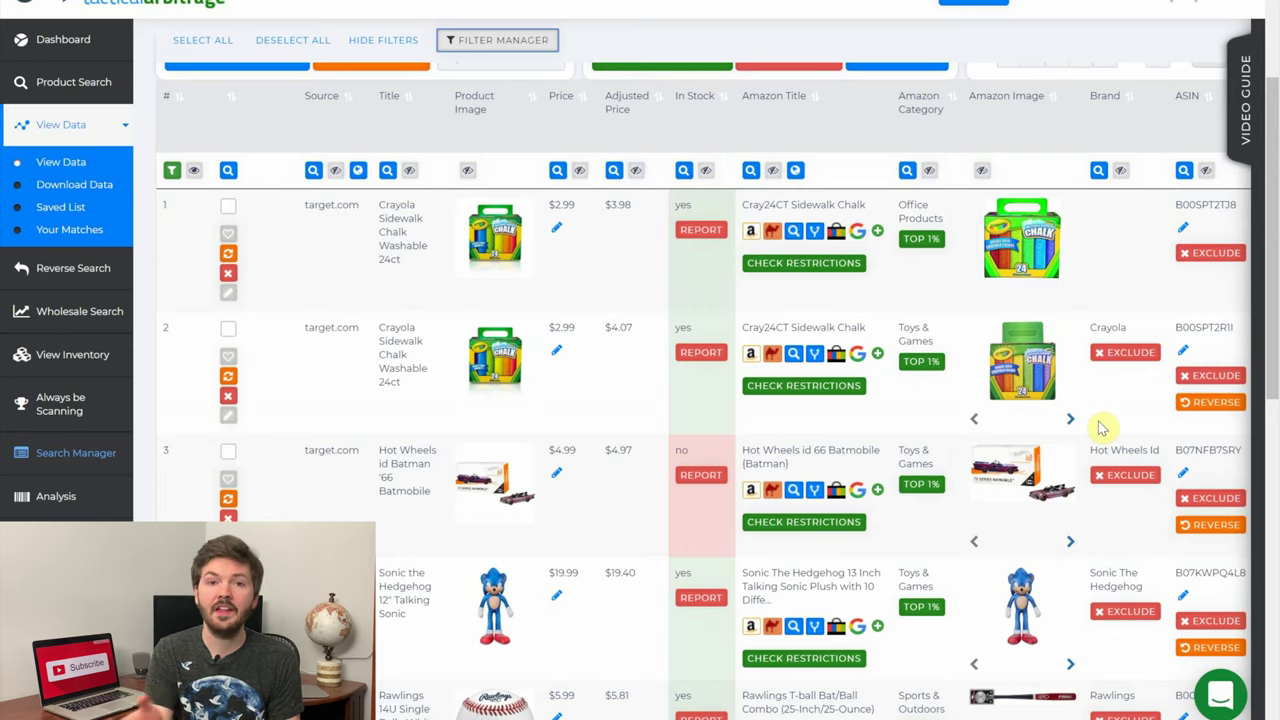
{"action": "scroll", "coordinate": [636, 293], "scroll_direction": "down", "scroll_amount": 2}
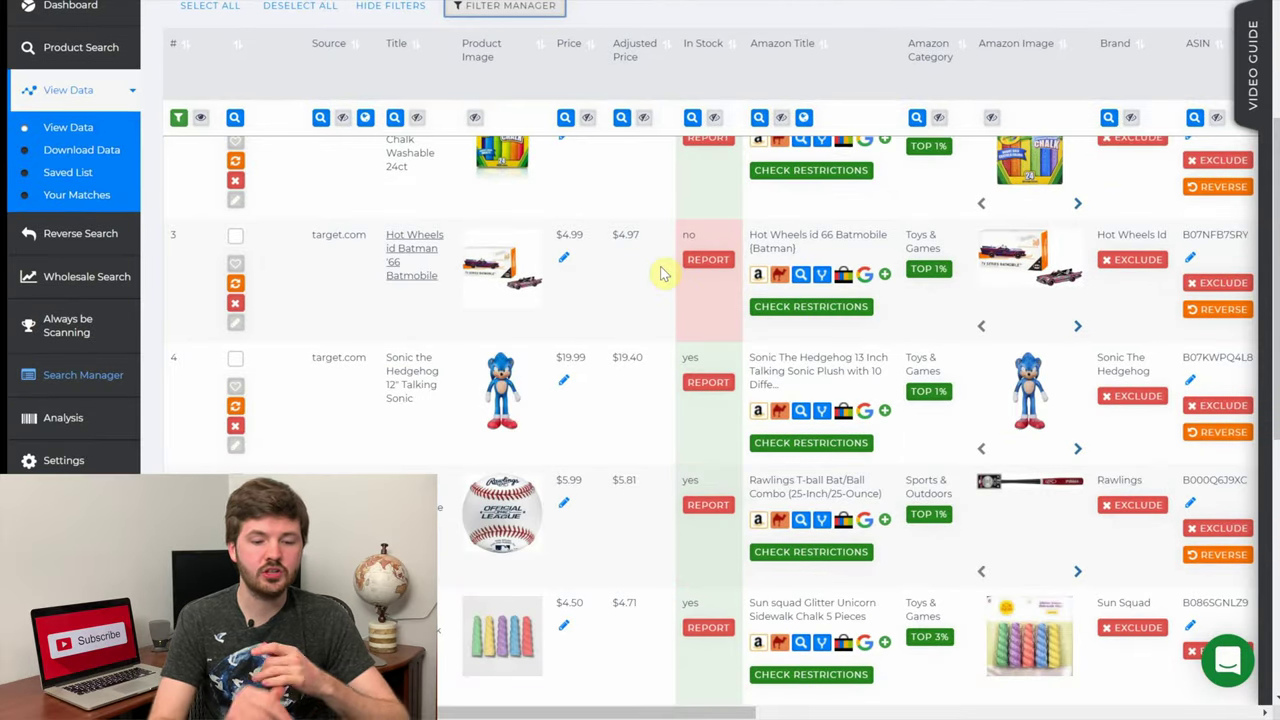
{"action": "mouse_move", "coordinate": [1025, 415]}
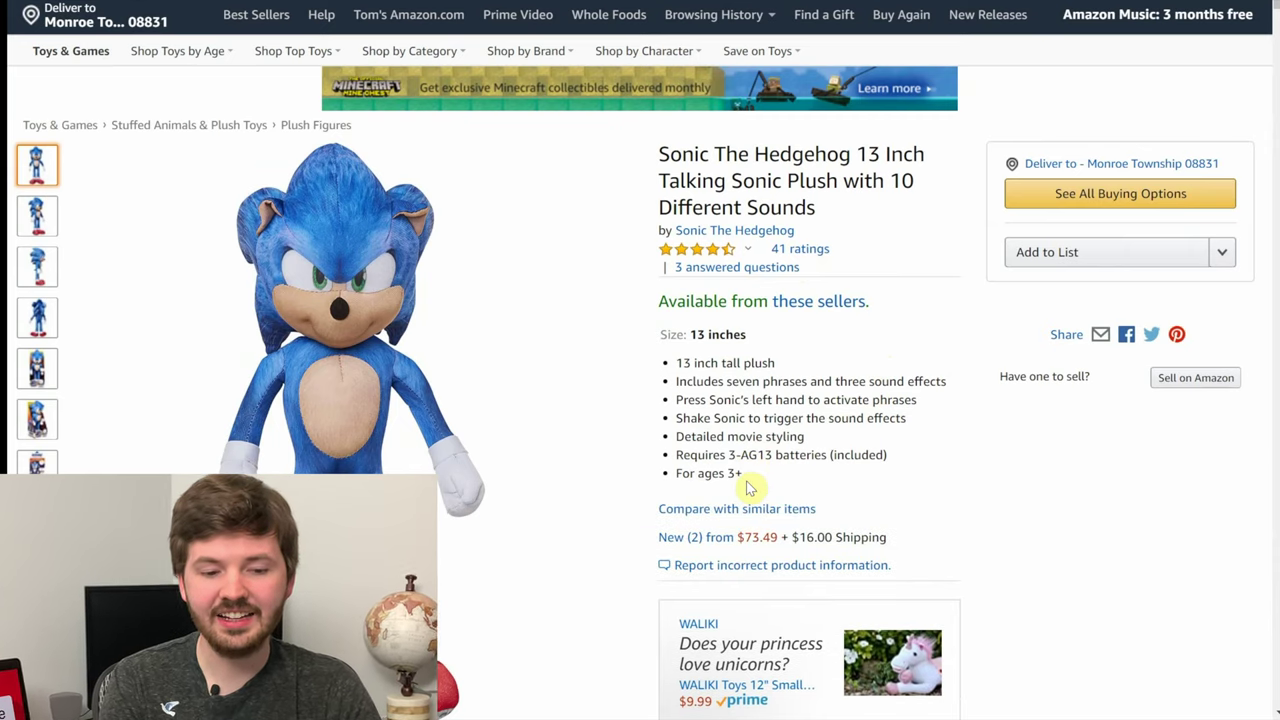
{"action": "scroll", "coordinate": [748, 487], "scroll_direction": "down", "scroll_amount": 3}
{"action": "scroll", "coordinate": [748, 487], "scroll_direction": "down", "scroll_amount": 1}
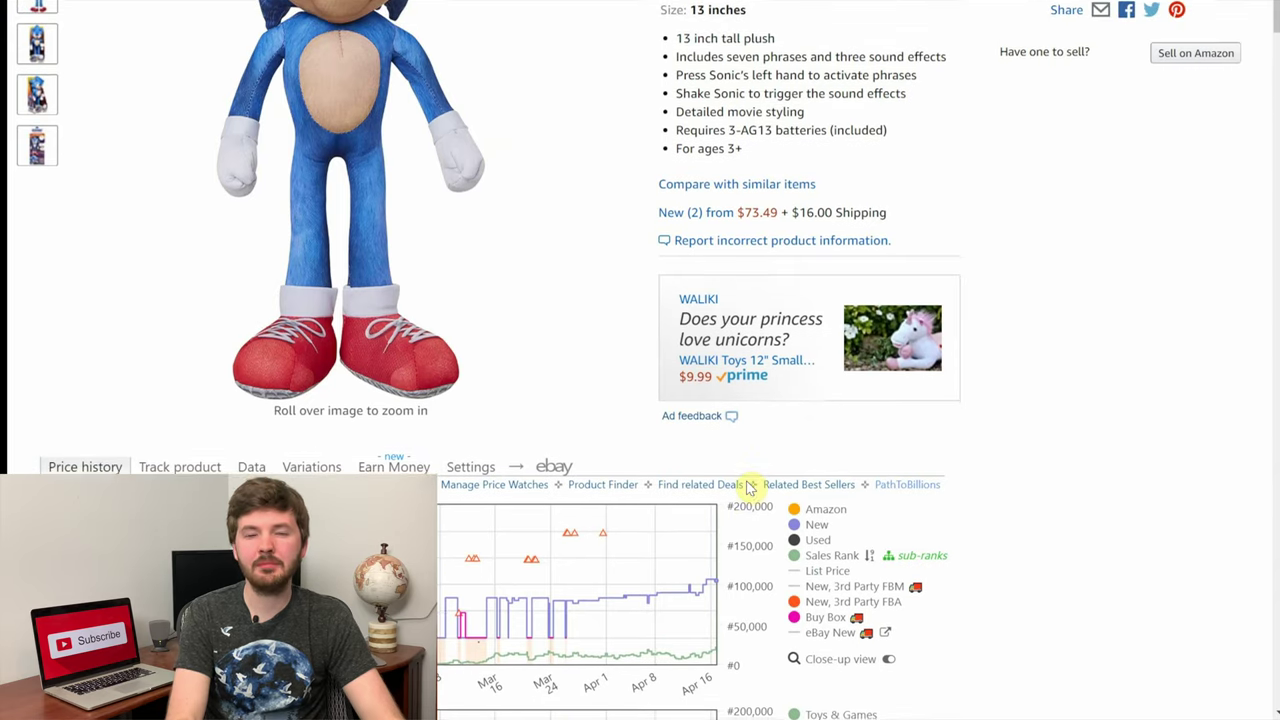
{"action": "scroll", "coordinate": [748, 487], "scroll_direction": "down", "scroll_amount": 1}
{"action": "scroll", "coordinate": [748, 487], "scroll_direction": "down", "scroll_amount": 1}
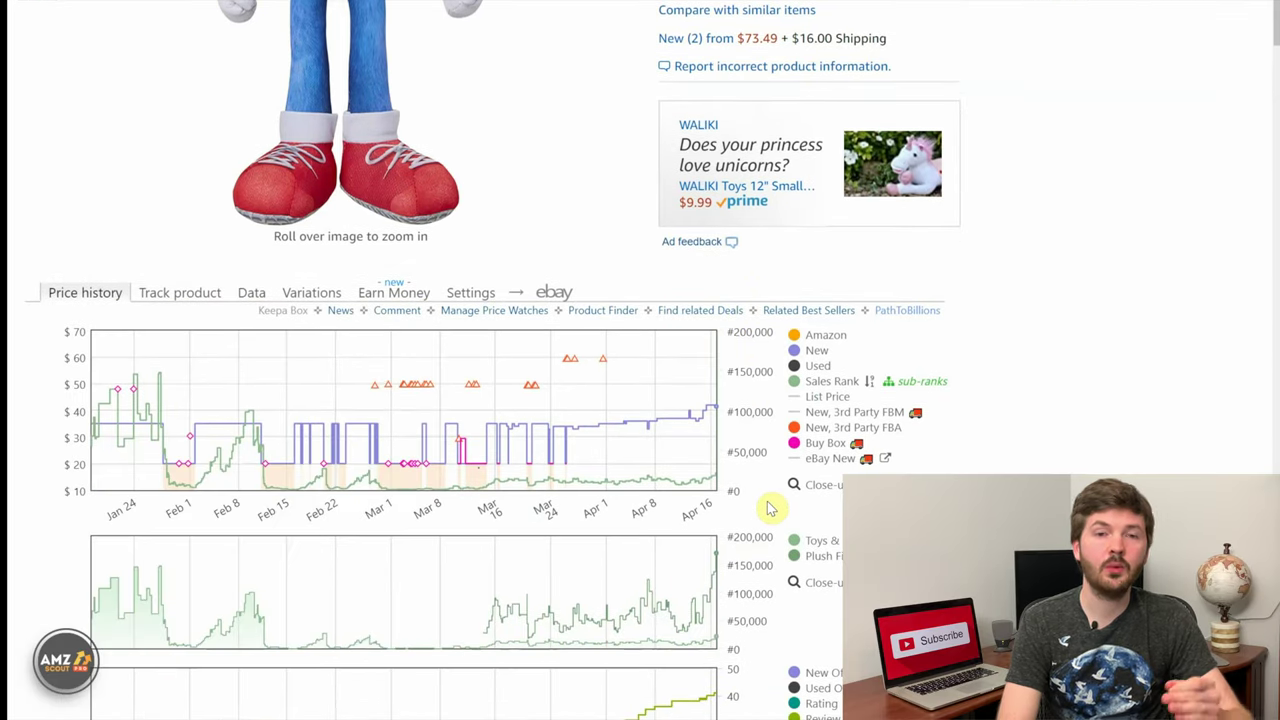
Inspect the Sonic plush's buy box, Amazon price and sales rank history around March on the Keepa chart
{"action": "mouse_move", "coordinate": [487, 478]}
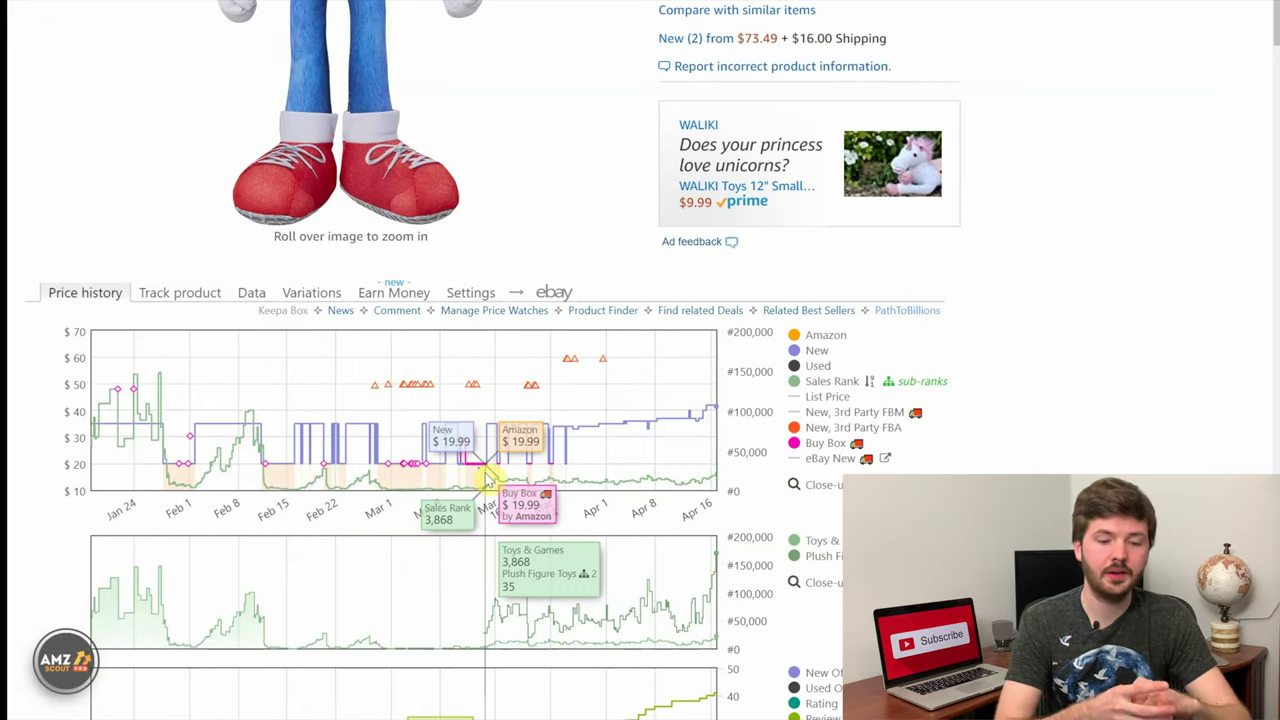
{"action": "mouse_move", "coordinate": [388, 488]}
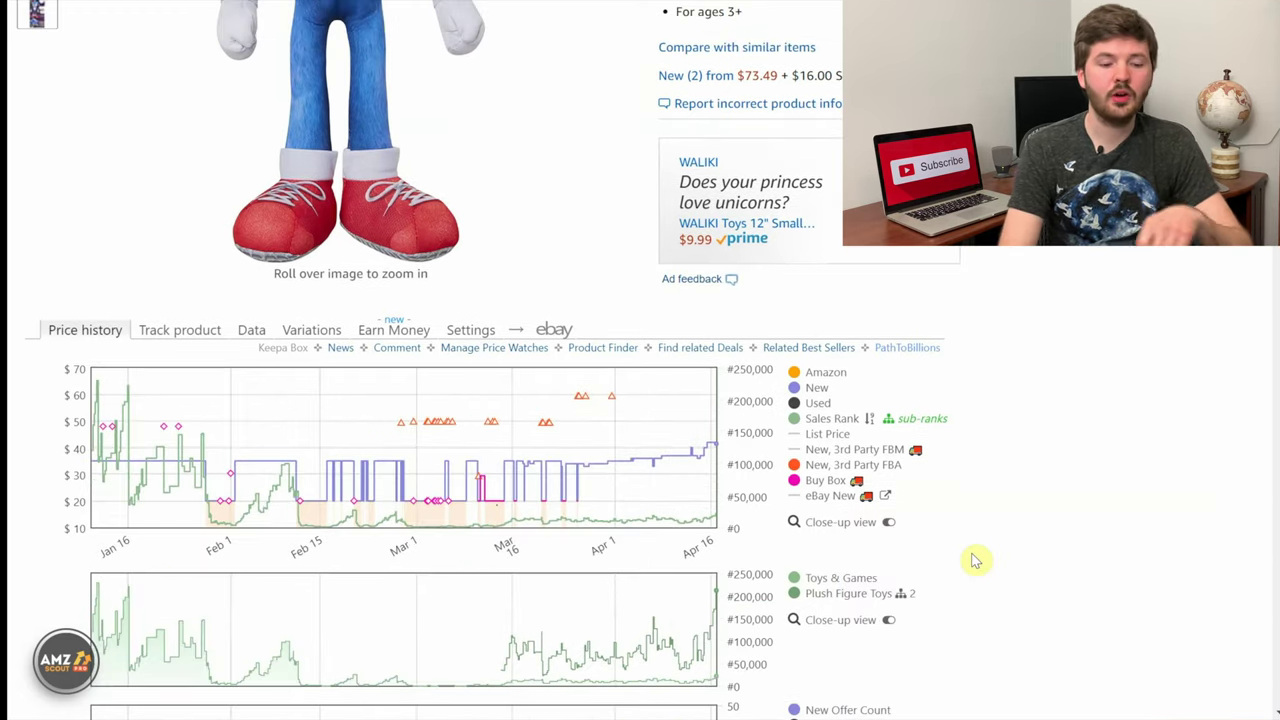
{"action": "scroll", "coordinate": [975, 560], "scroll_direction": "down", "scroll_amount": 4}
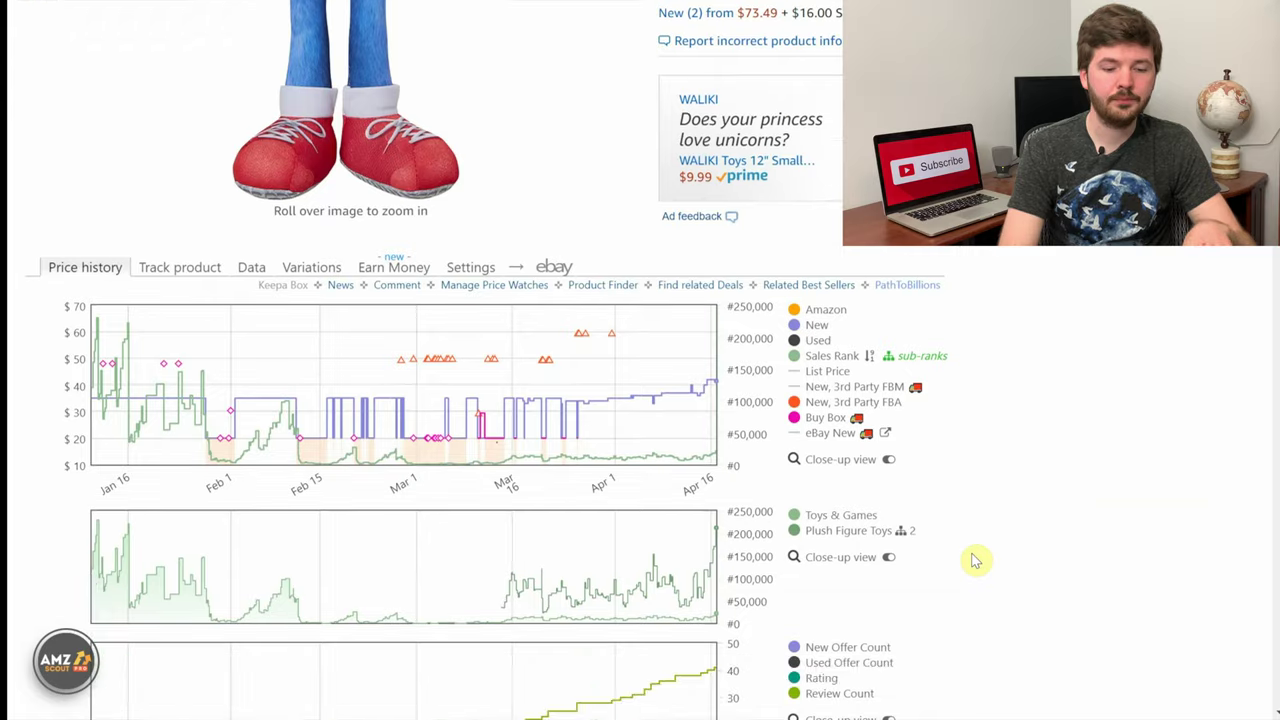
{"action": "scroll", "coordinate": [975, 560], "scroll_direction": "down", "scroll_amount": 1}
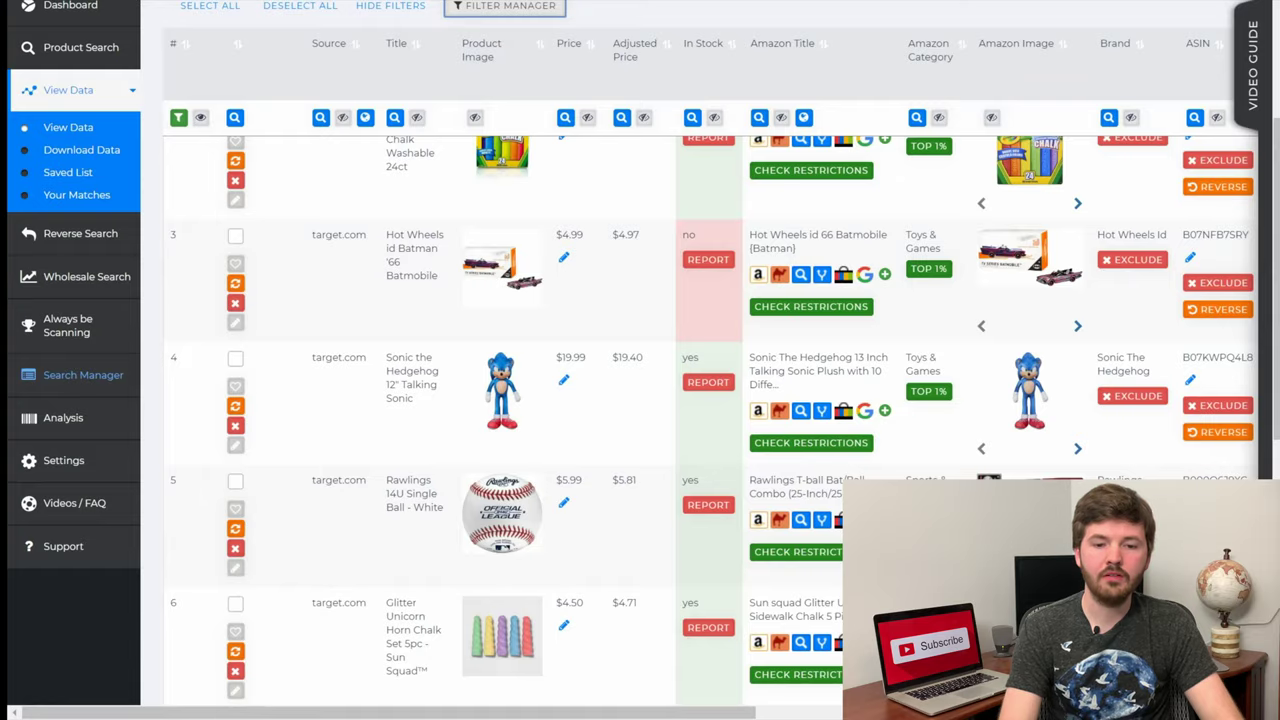
Open the Sonic plush's Target page, and compare the Rawlings ball's Target image with its Amazon match in the results
{"action": "left_click", "coordinate": [406, 385]}
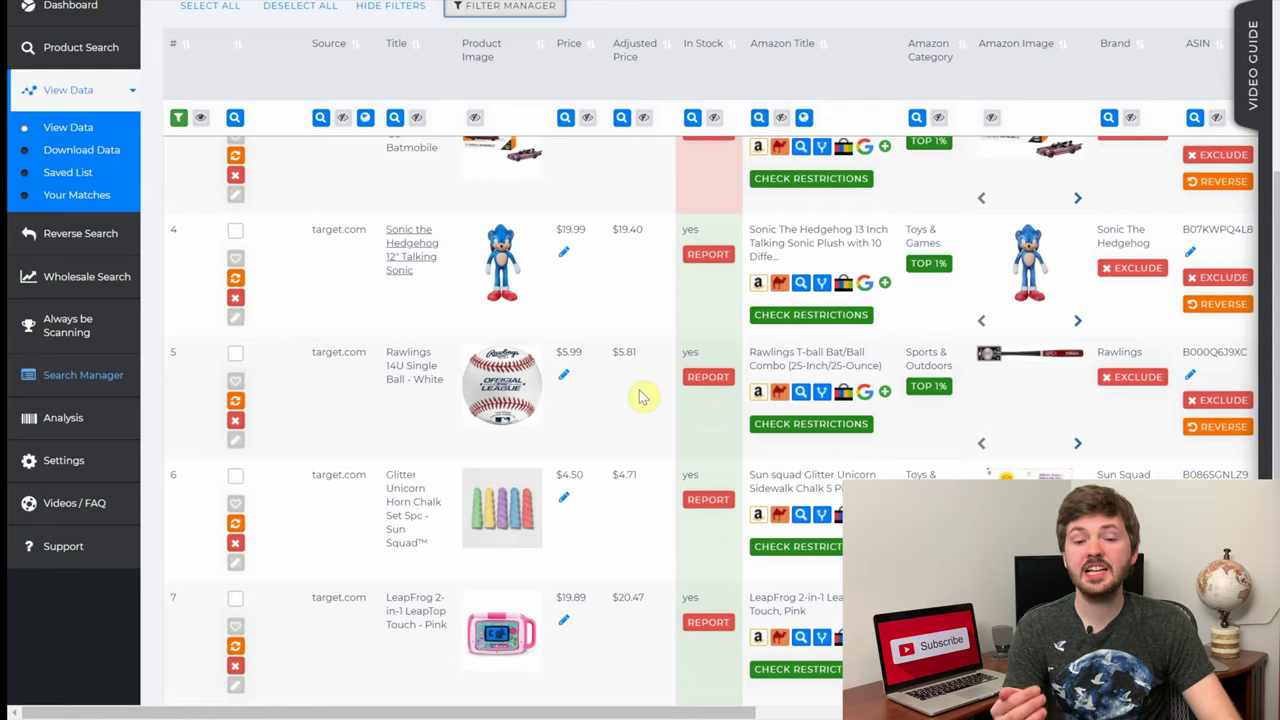
{"action": "mouse_move", "coordinate": [998, 362]}
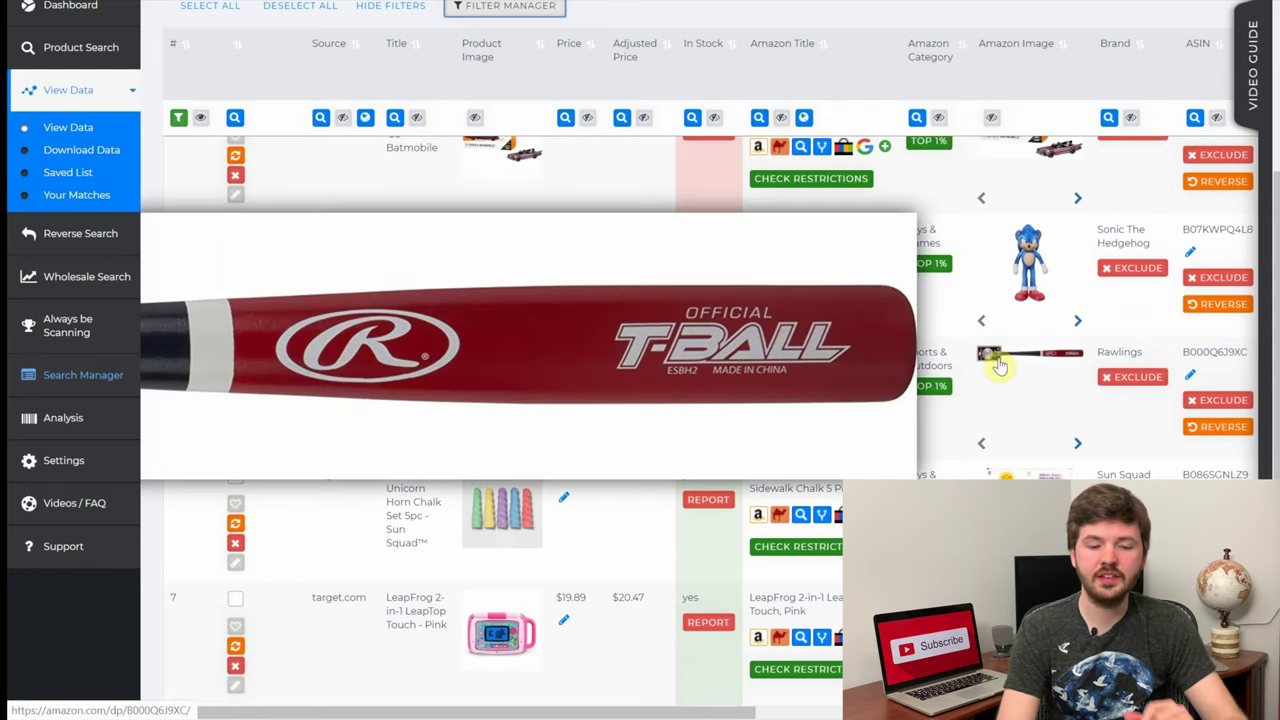
{"action": "mouse_move", "coordinate": [533, 410]}
{"action": "scroll", "coordinate": [600, 385], "scroll_direction": "down", "scroll_amount": 2}
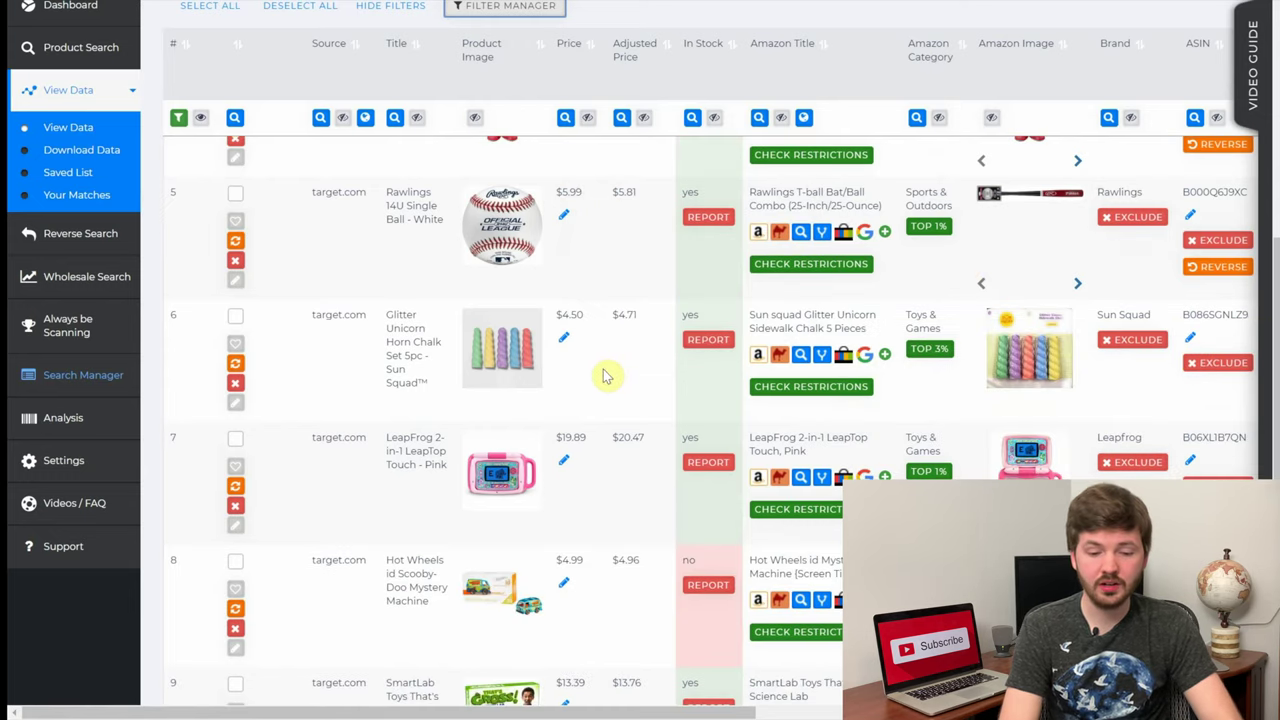
Compare the Glitter Unicorn chalk's product images and UPC codes, and open its Amazon listing from the results
{"action": "mouse_move", "coordinate": [1040, 357]}
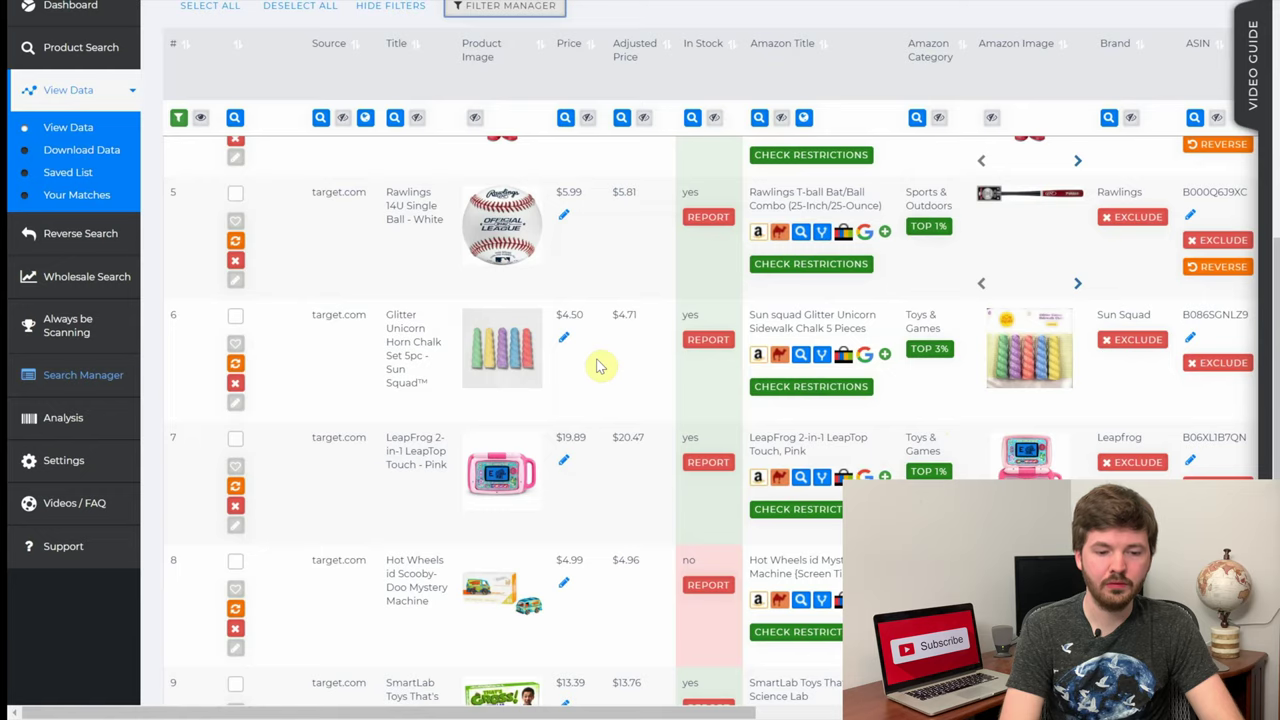
{"action": "scroll", "coordinate": [612, 366], "scroll_direction": "right", "scroll_amount": 3}
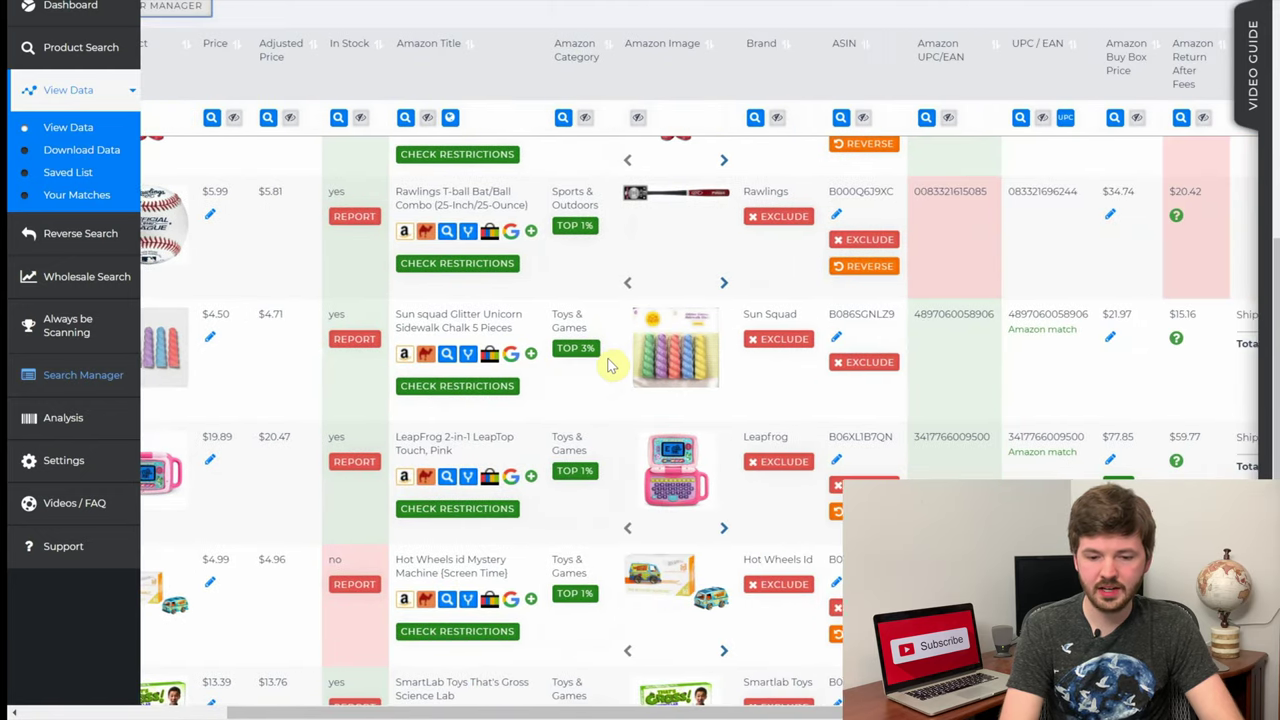
{"action": "scroll", "coordinate": [612, 366], "scroll_direction": "left", "scroll_amount": 1}
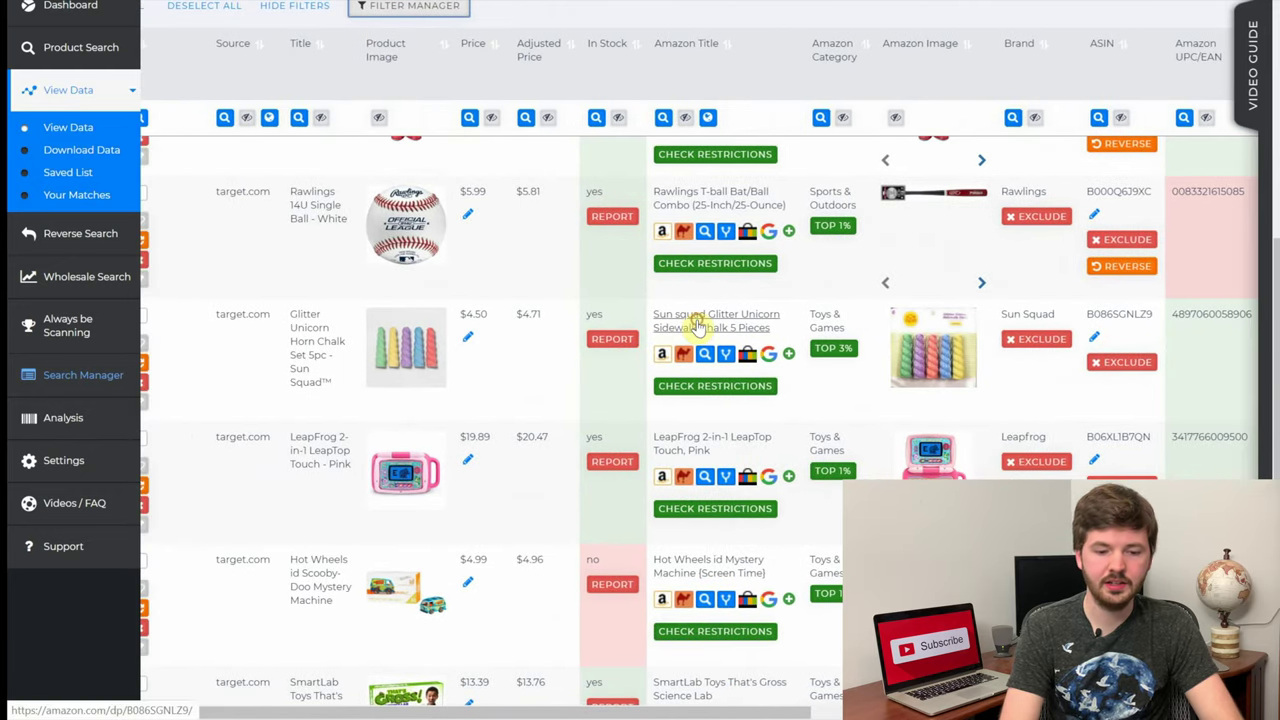
{"action": "left_click", "coordinate": [700, 326]}
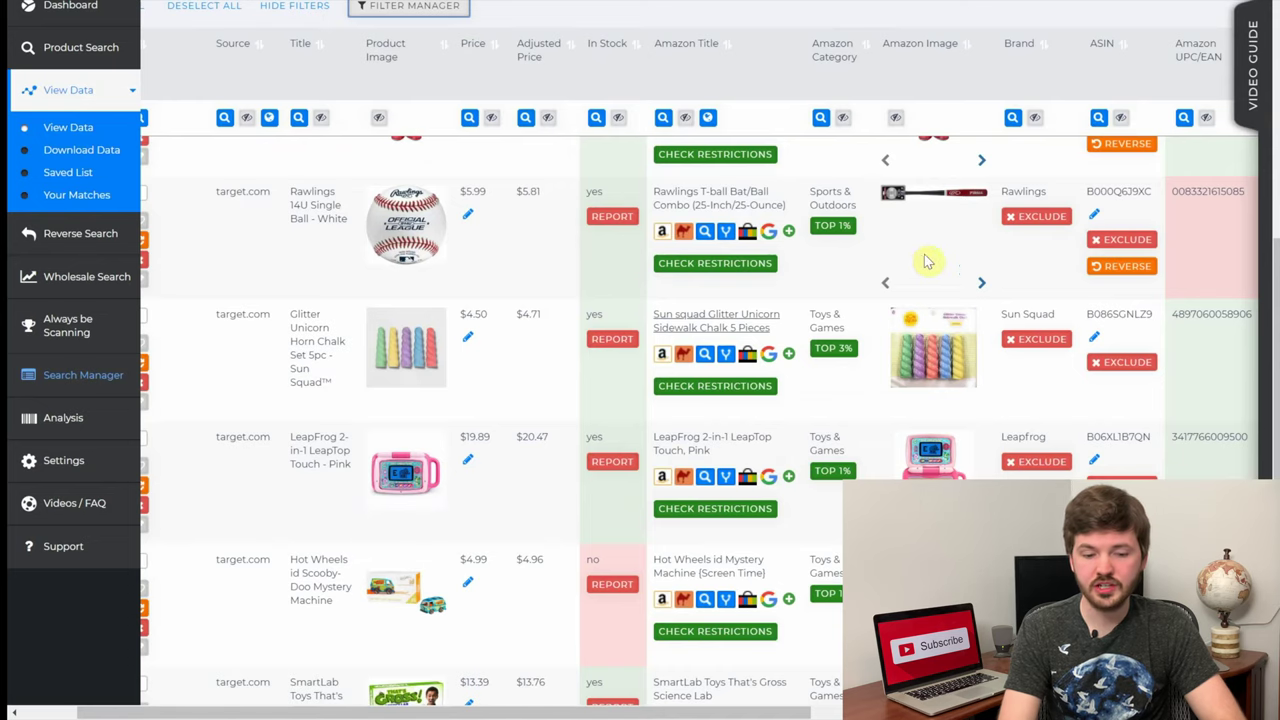
Check the Glitter Unicorn chalk match's price and profit figures in the Tactical Arbitrage results
{"action": "scroll", "coordinate": [967, 263], "scroll_direction": "right", "scroll_amount": 4}
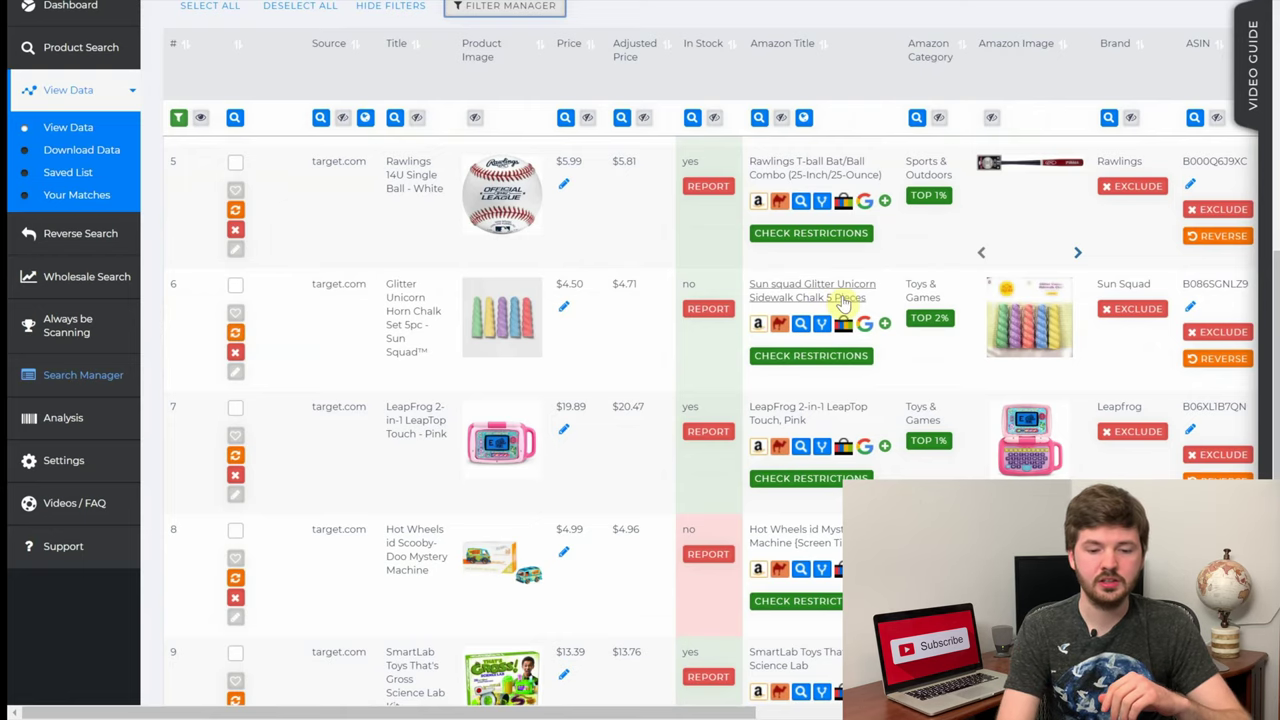
{"action": "scroll", "coordinate": [843, 300], "scroll_direction": "right", "scroll_amount": 5}
{"action": "scroll", "coordinate": [843, 300], "scroll_direction": "right", "scroll_amount": 5}
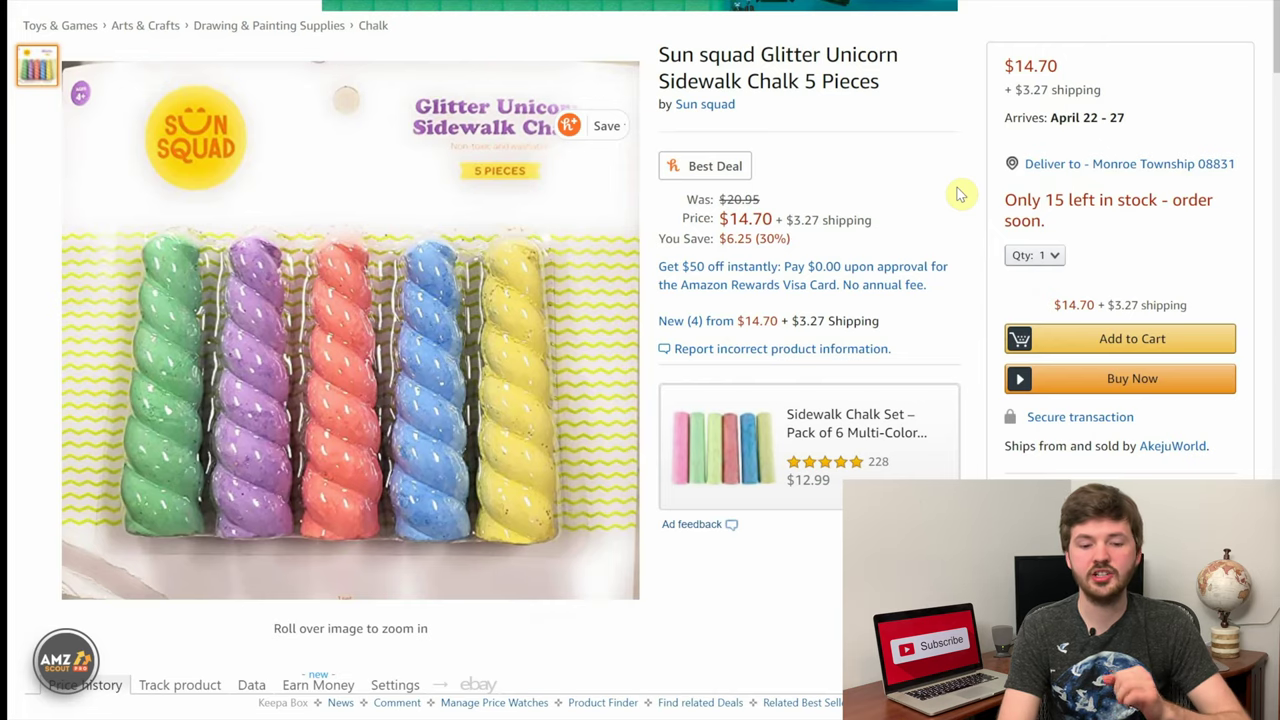
Review the Sun squad chalk's Keepa price, buy box and sales rank history and its current offer price on Amazon
{"action": "scroll", "coordinate": [958, 195], "scroll_direction": "down", "scroll_amount": 5}
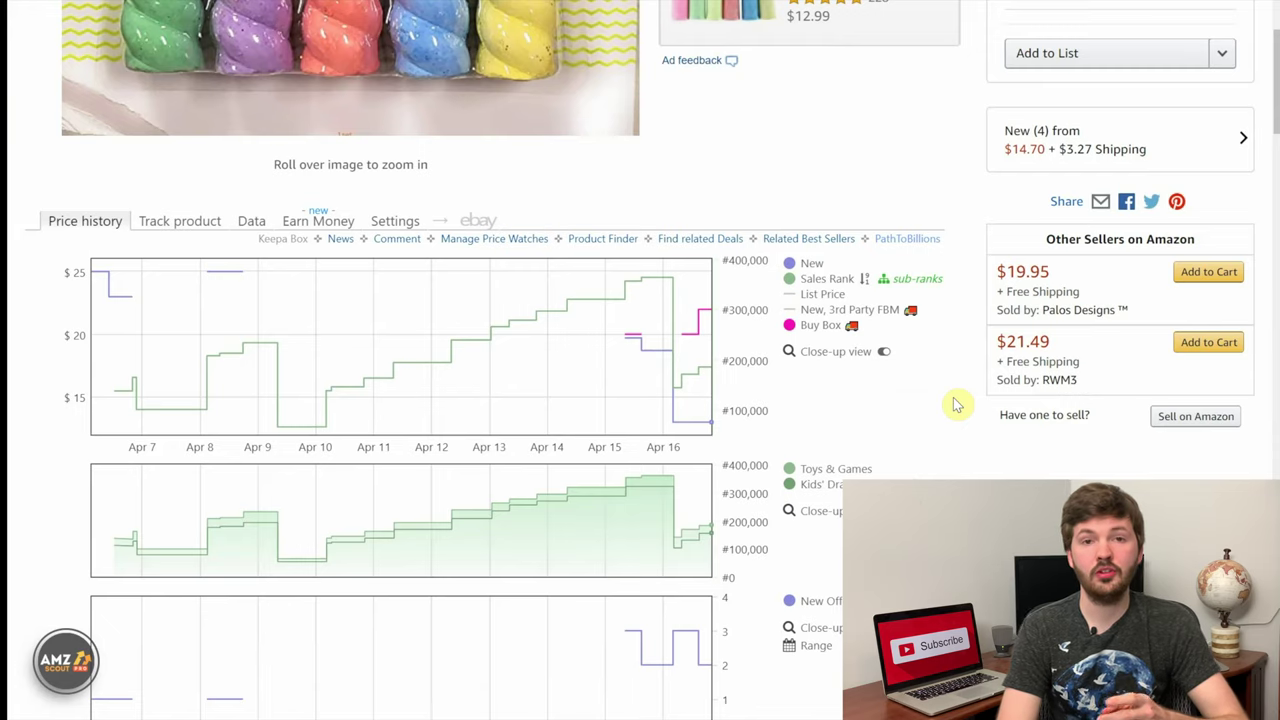
{"action": "scroll", "coordinate": [955, 403], "scroll_direction": "down", "scroll_amount": 1}
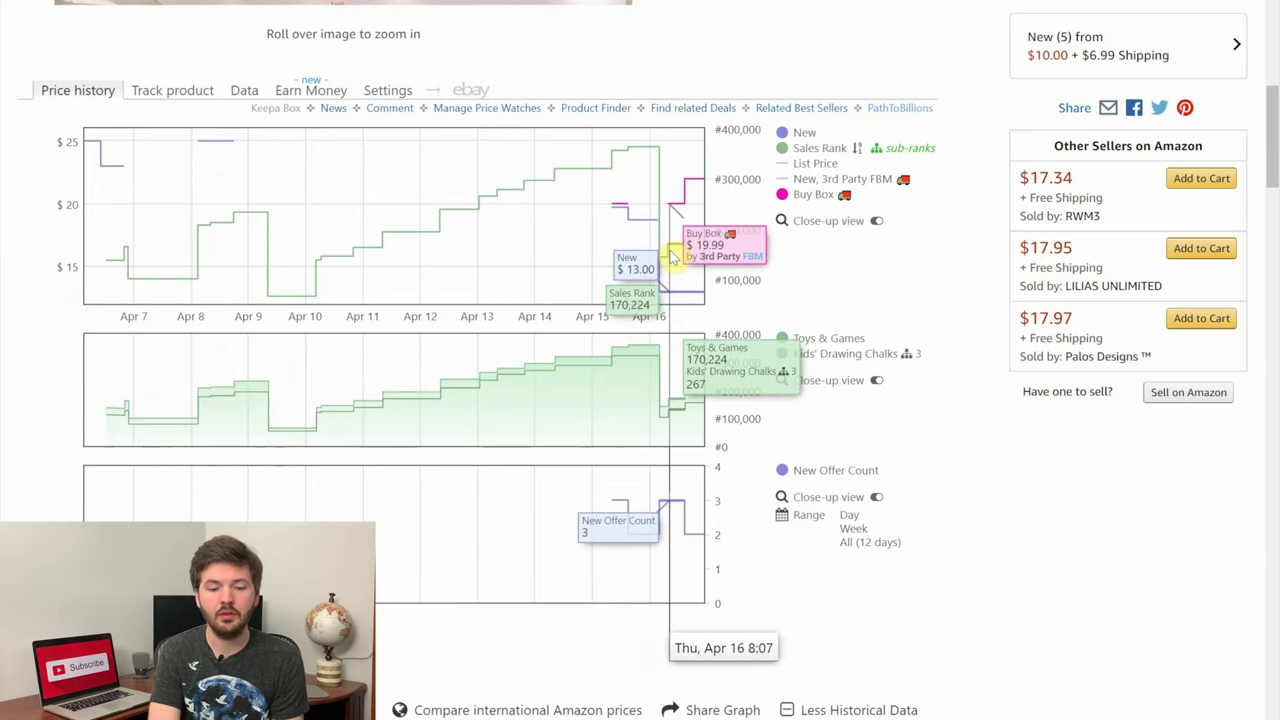
{"action": "scroll", "coordinate": [957, 334], "scroll_direction": "up", "scroll_amount": 5}
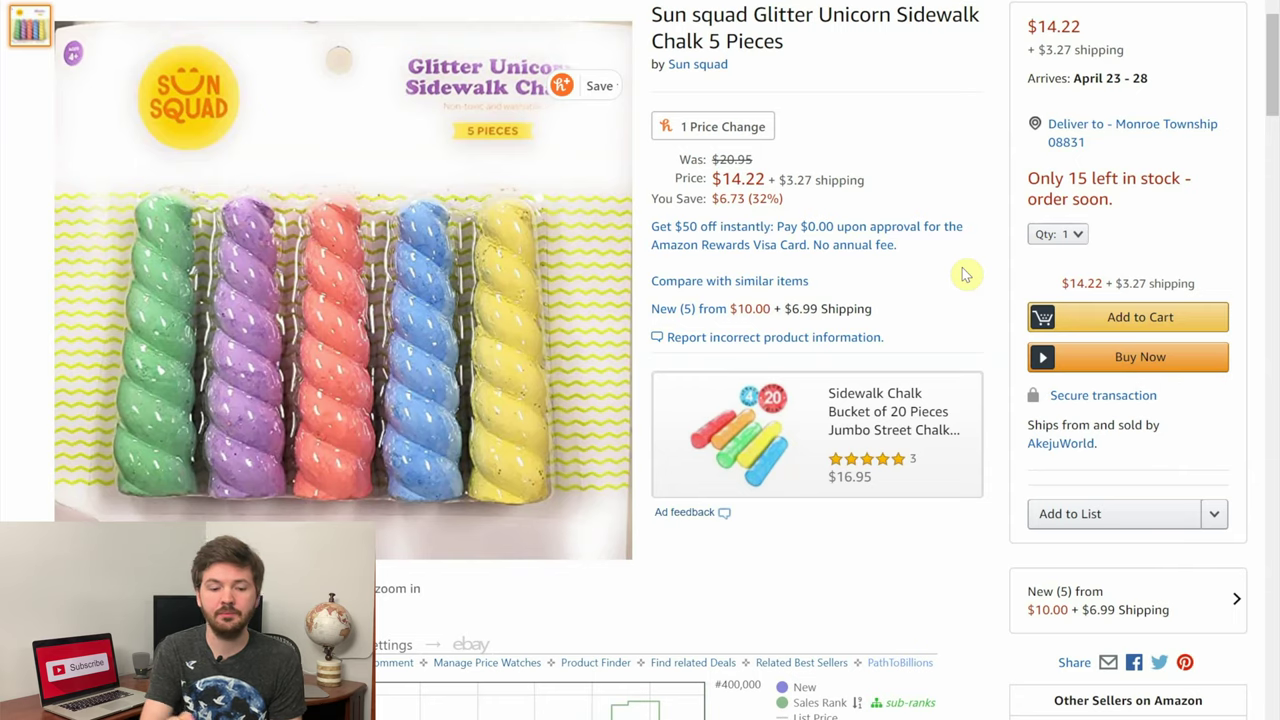
{"action": "scroll", "coordinate": [965, 275], "scroll_direction": "up", "scroll_amount": 1}
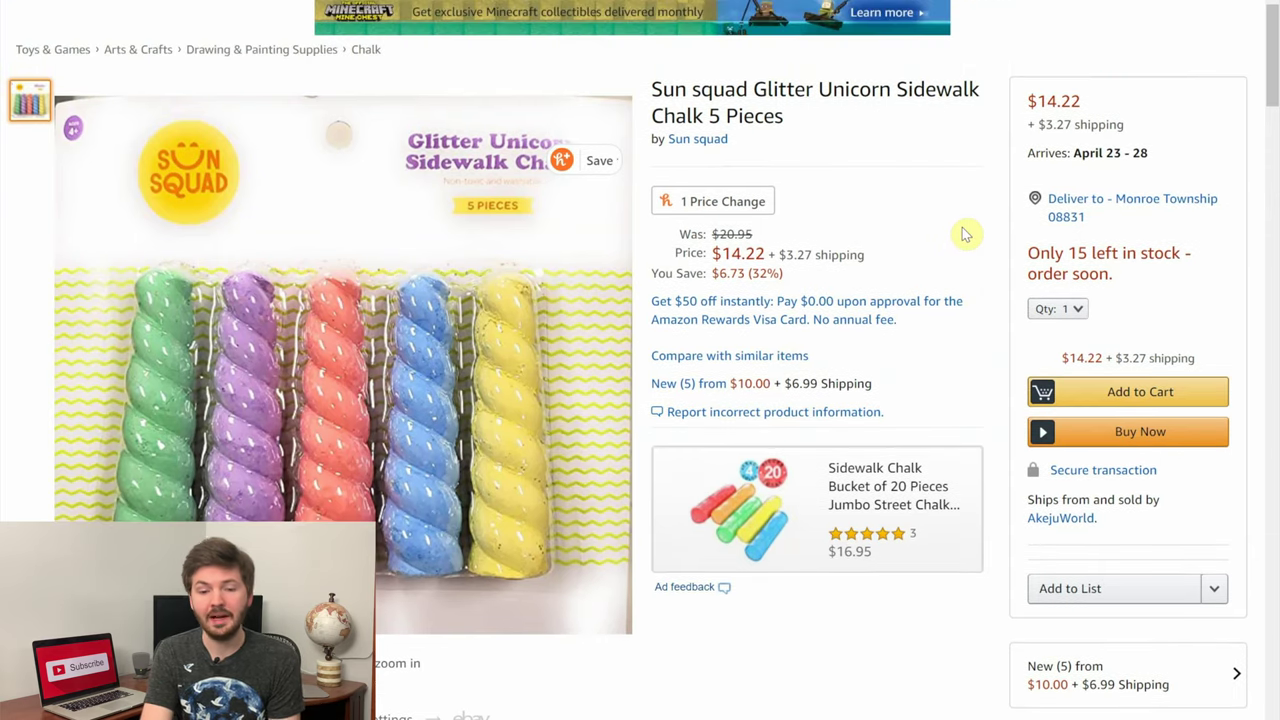